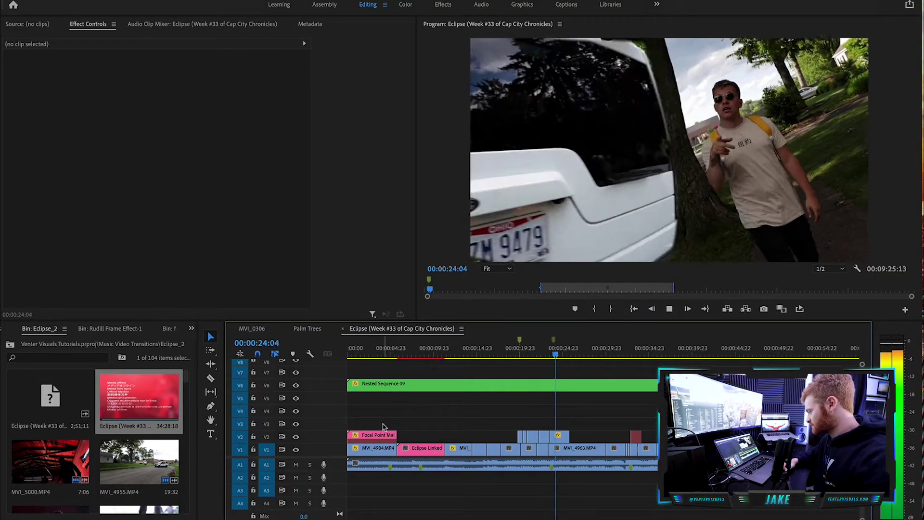
Step: Mute audio track A1 and delete the existing opacity mask from the MVI_4958.MP4 clip on V2
click(296, 463)
drag(540, 356, 562, 357)
click(33, 174)
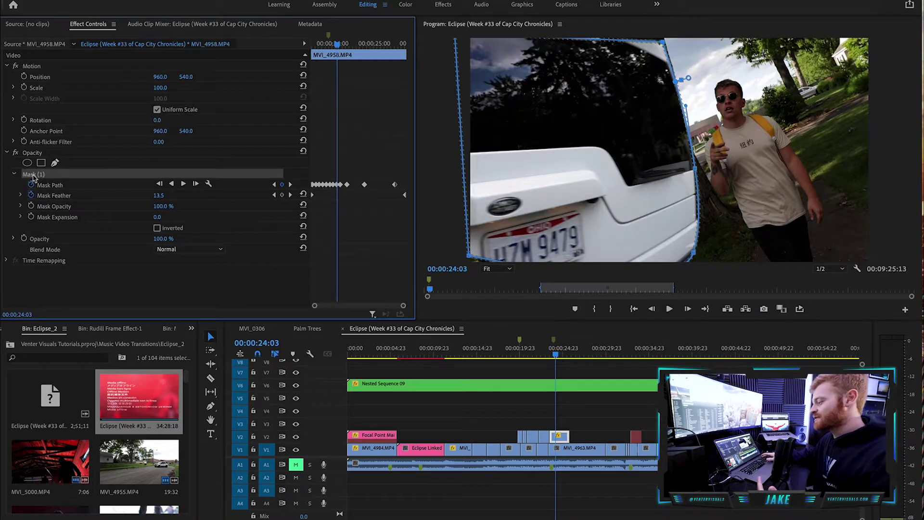
key(Delete)
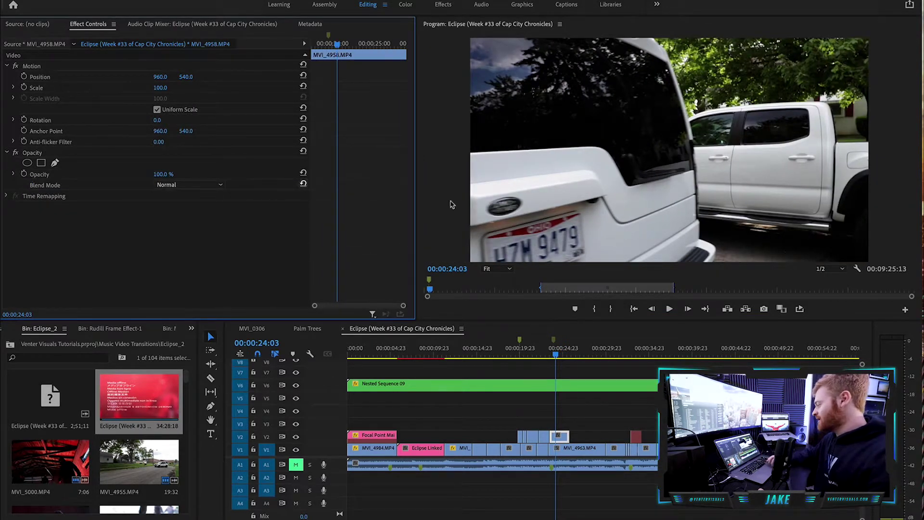
Step: Zoom in on the MVI_4958.MP4 cut, park the playhead on 00:00:23:13 and save the project
drag(566, 352, 487, 356)
key(=)
key(=)
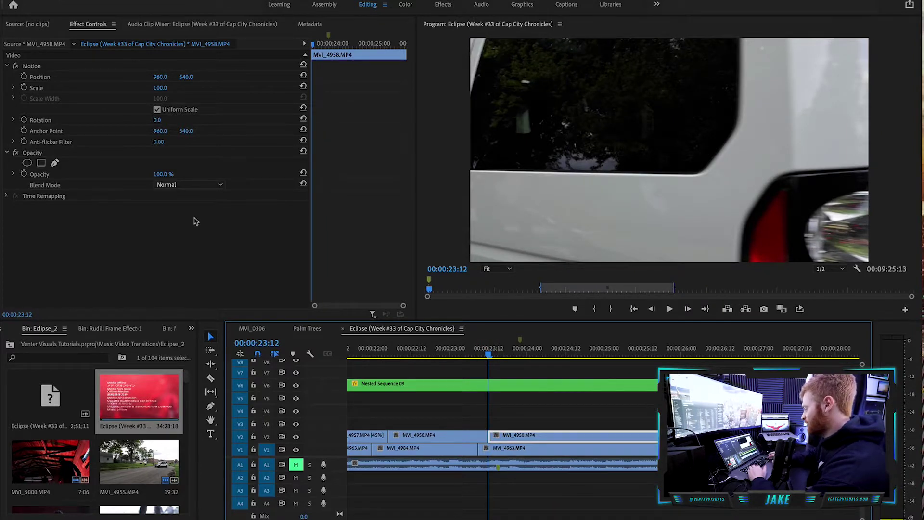
key(Right)
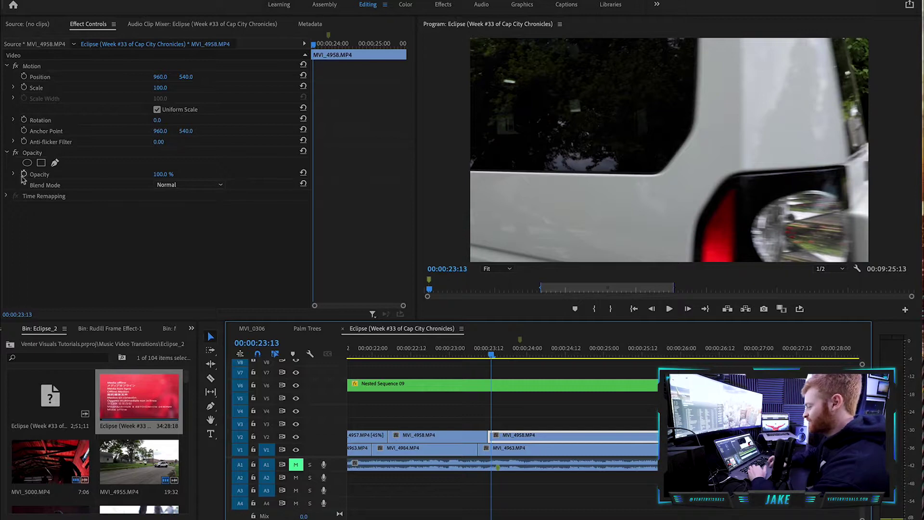
key(ctrl+s)
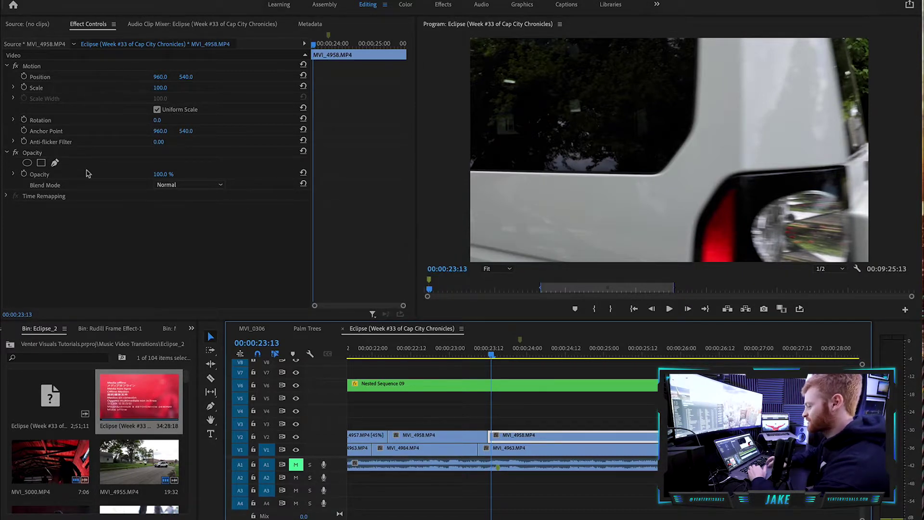
Step: Draw a closed pen opacity mask on the V2 clip around the sliver of background beside the white van, extending past the frame
click(516, 440)
click(55, 163)
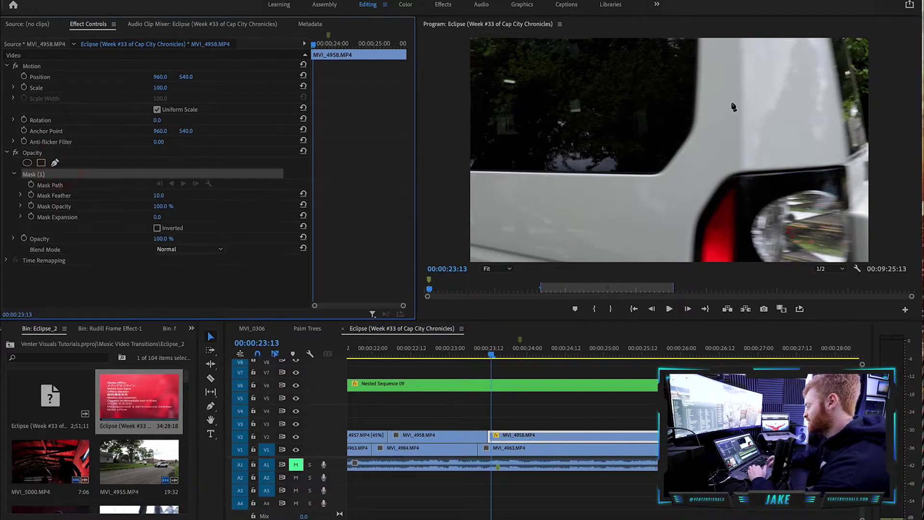
click(845, 41)
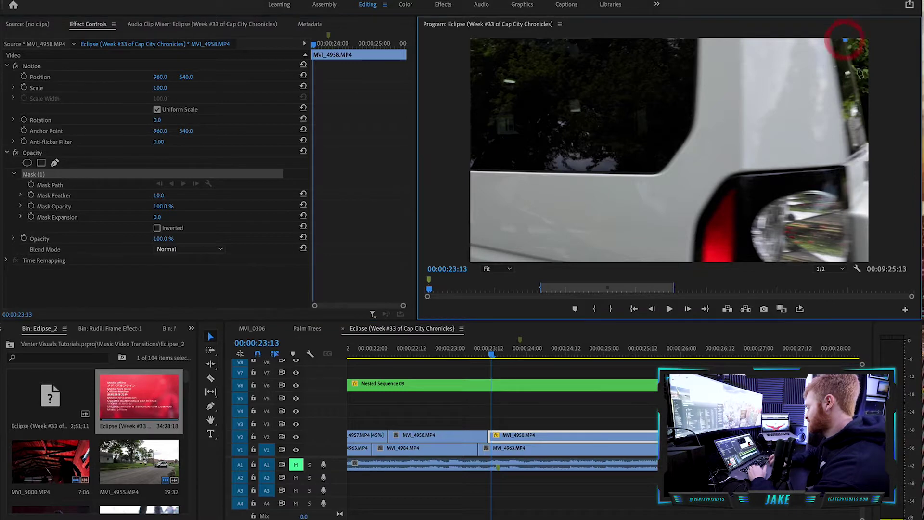
click(869, 259)
click(904, 257)
click(893, 133)
click(890, 45)
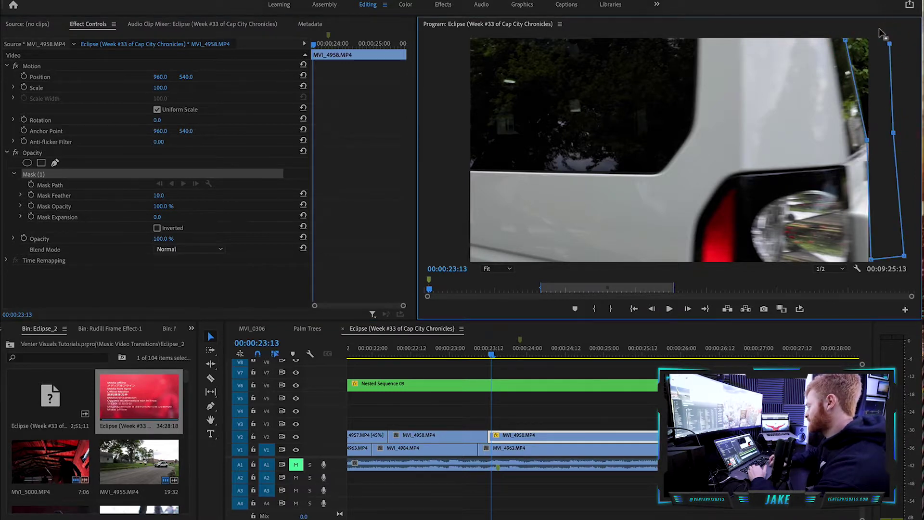
click(846, 41)
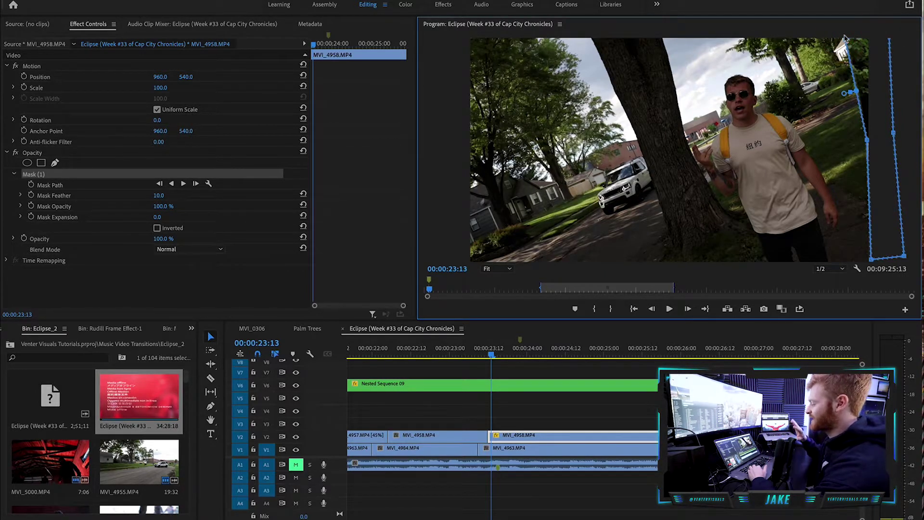
Step: Start keyframing the Mask Path at 00:00:23:13 and invert the mask
click(31, 184)
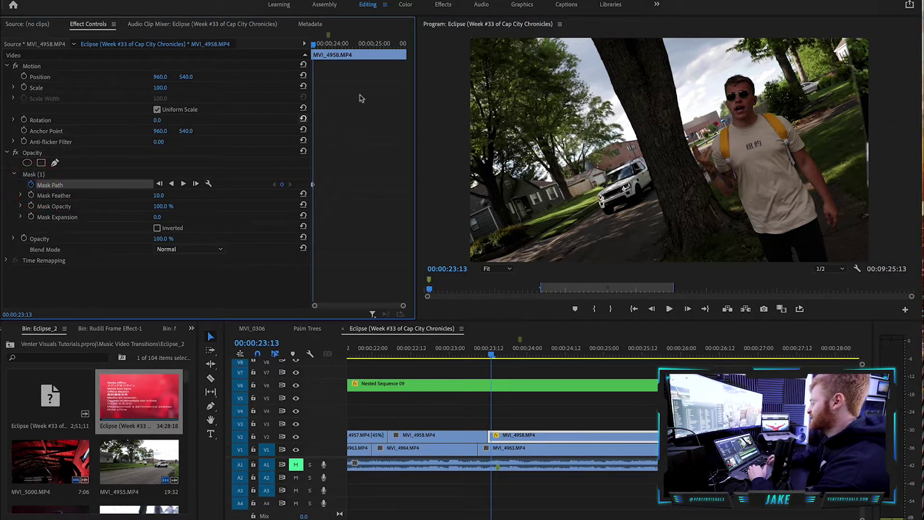
click(157, 228)
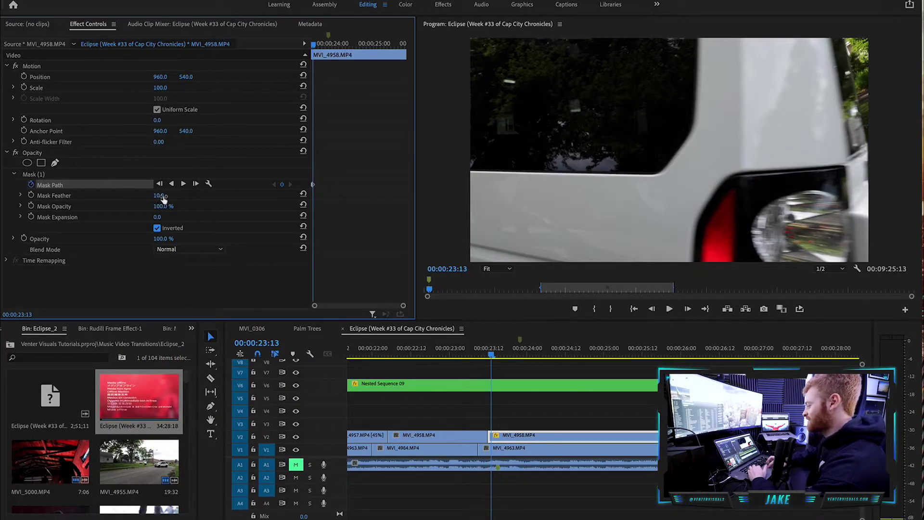
Step: At 00:00:23:19, reshape the mask so its inner edge follows the rear edge of the van down to the frame's lower border
click(492, 356)
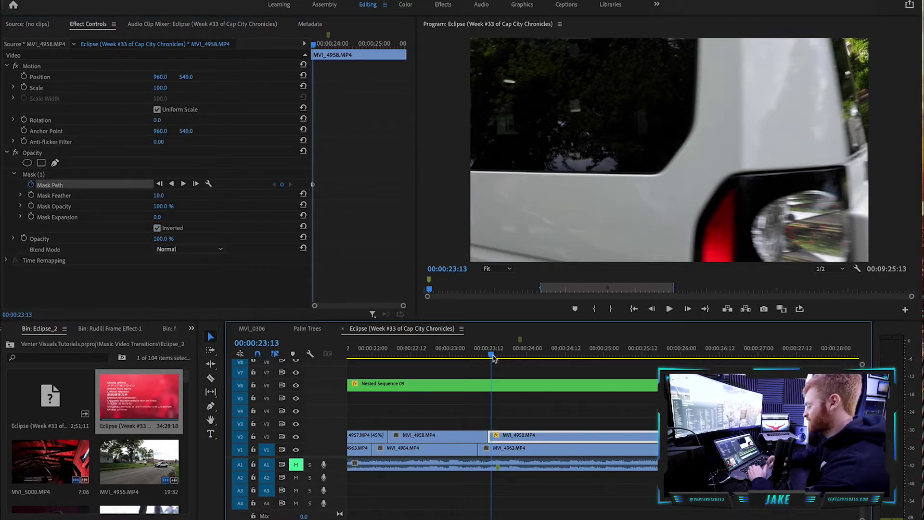
drag(494, 358, 502, 362)
key(Right)
key(Right)
key(Right)
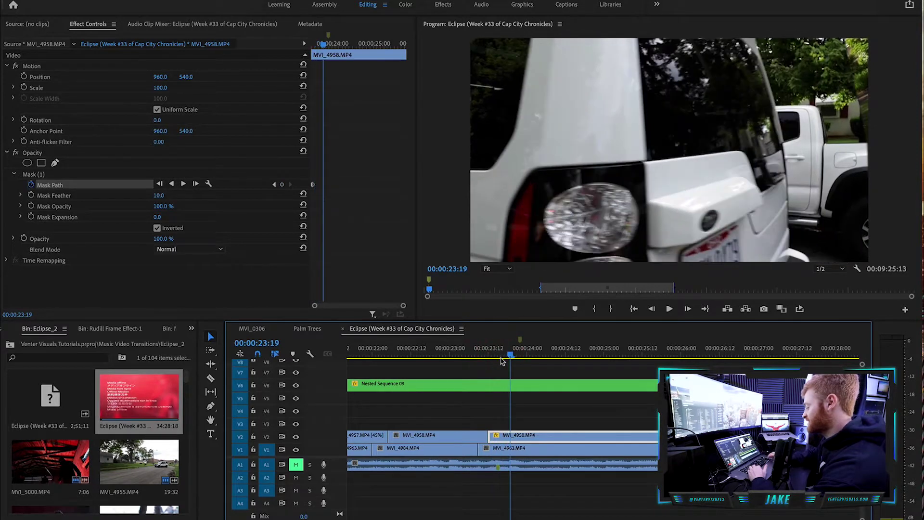
click(35, 174)
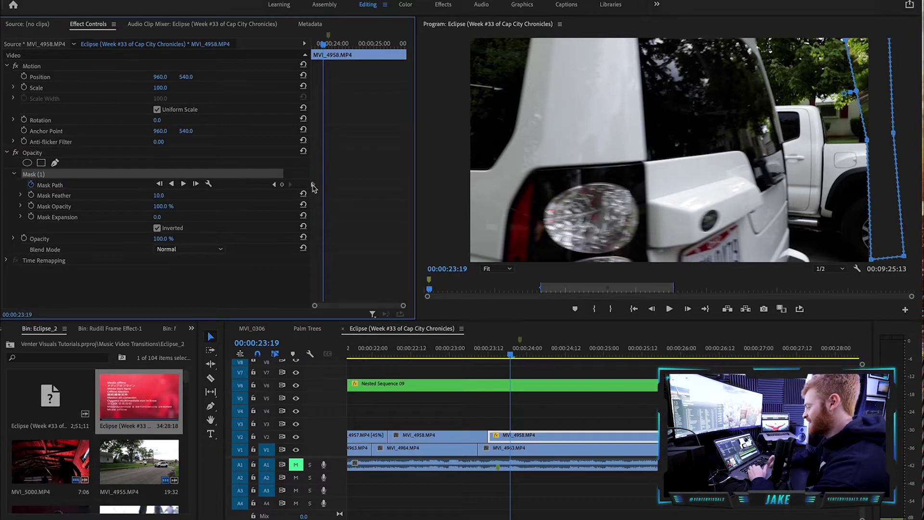
drag(855, 91, 754, 92)
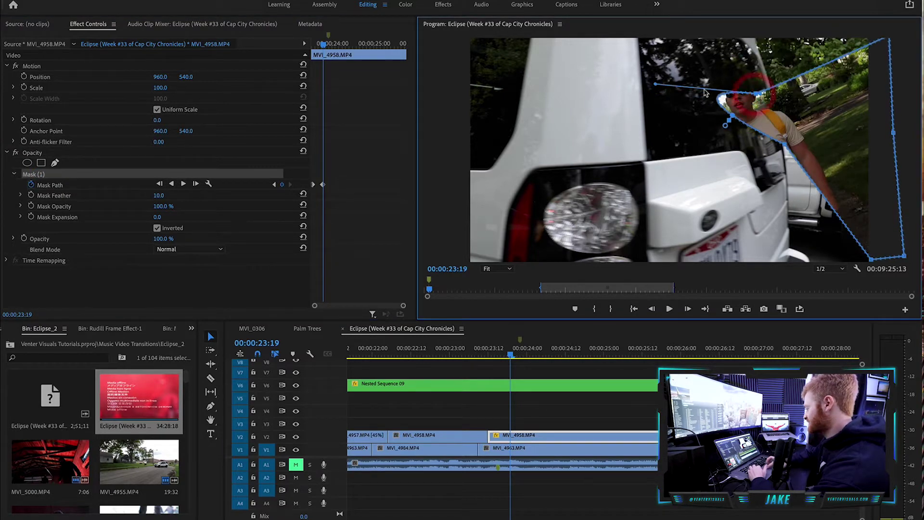
drag(655, 85, 756, 39)
drag(871, 258, 793, 263)
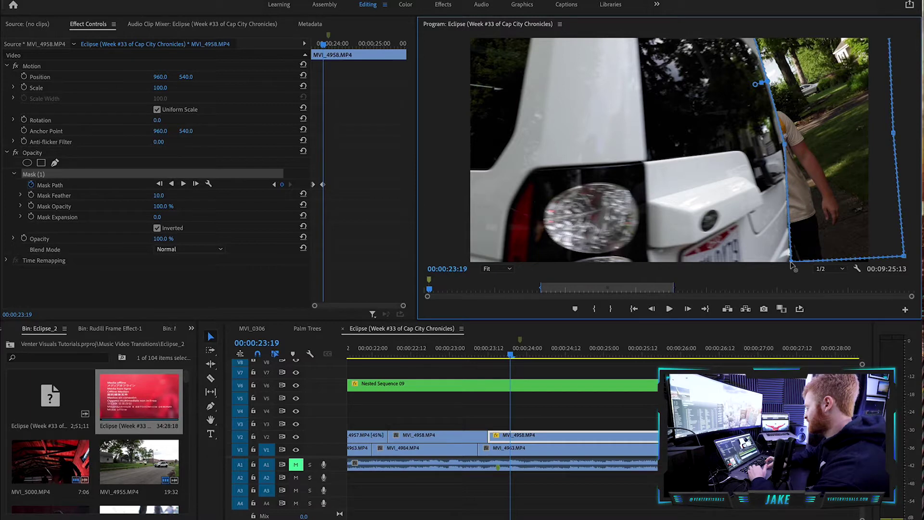
drag(905, 258, 905, 267)
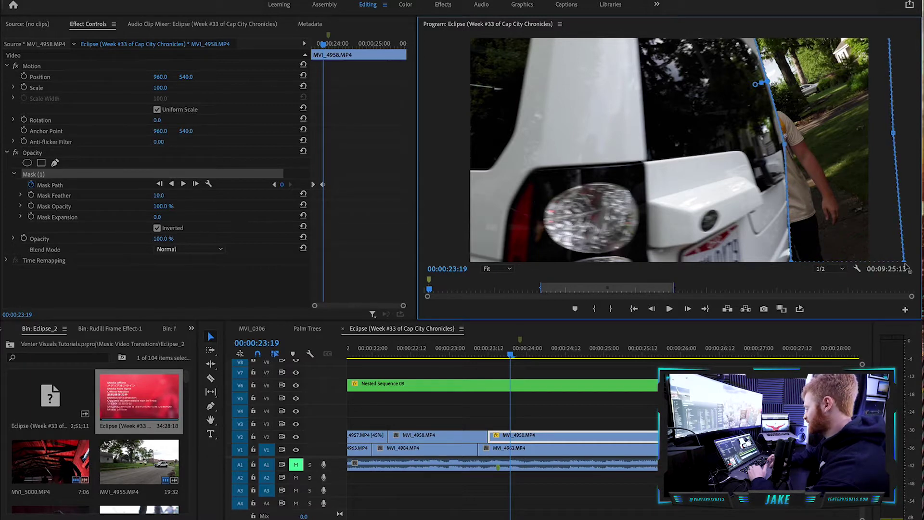
click(792, 266)
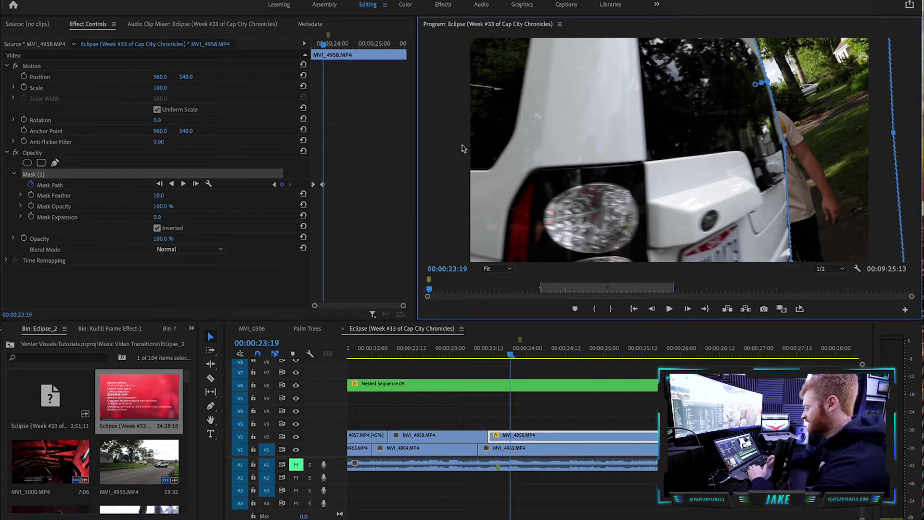
click(322, 186)
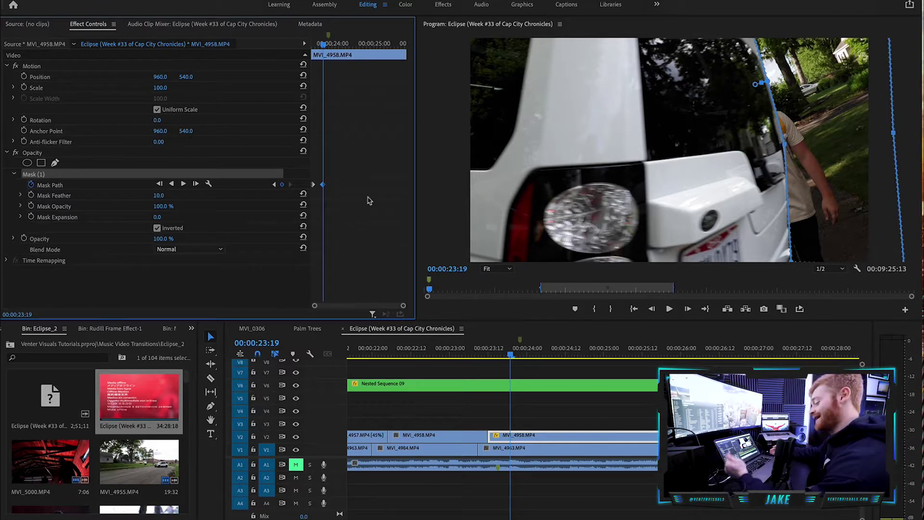
Step: At 00:00:24:00, move the mask's middle and upper points onto the van's rear edge
click(550, 410)
key(Right)
key(Right)
key(Right)
key(Right)
key(Right)
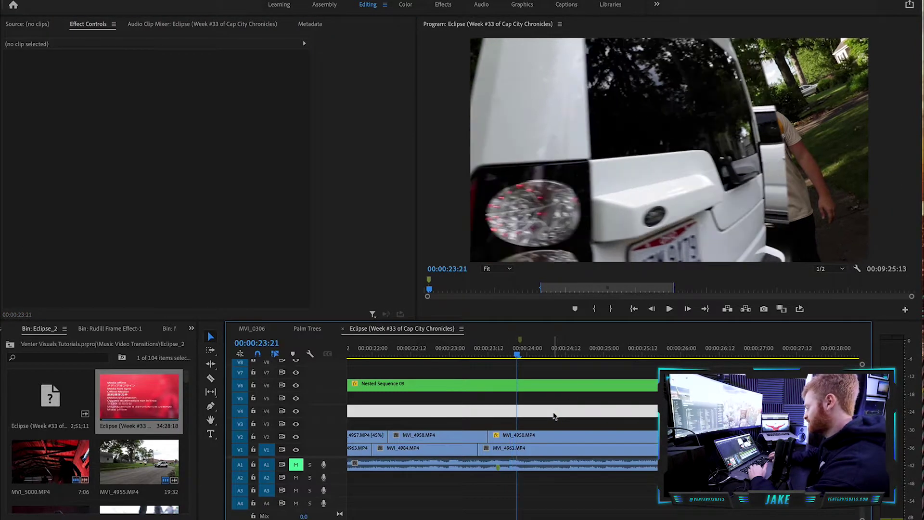
click(540, 432)
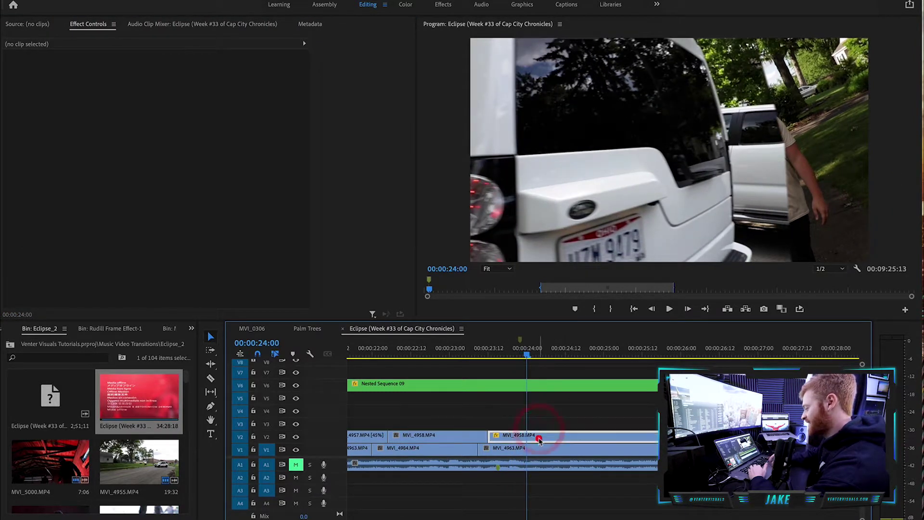
click(49, 176)
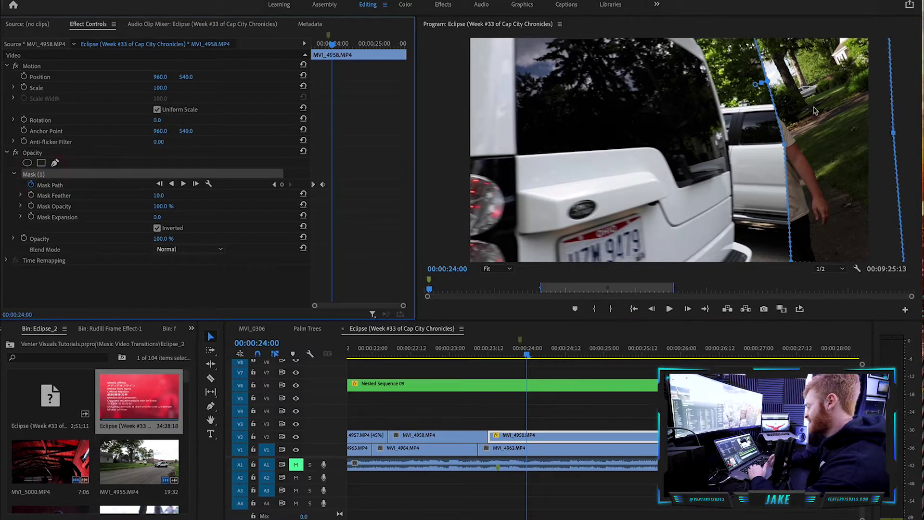
drag(781, 149, 728, 145)
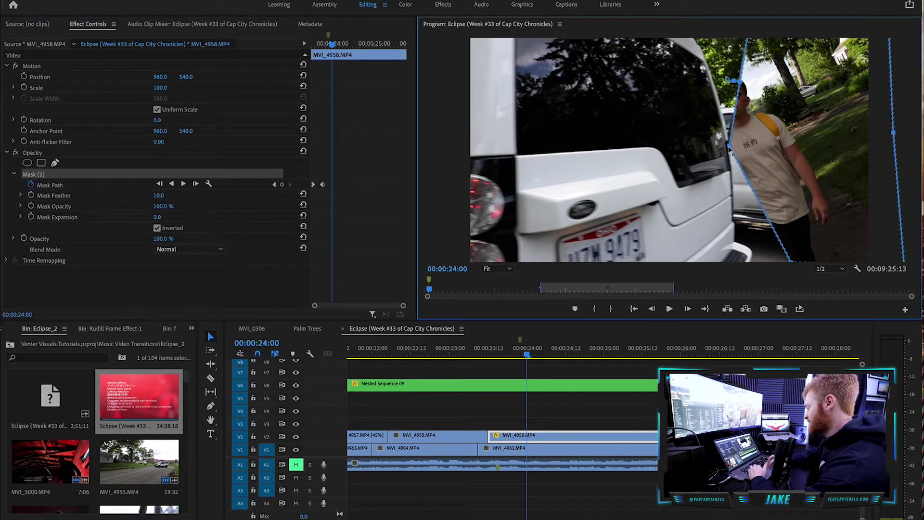
drag(747, 52, 697, 22)
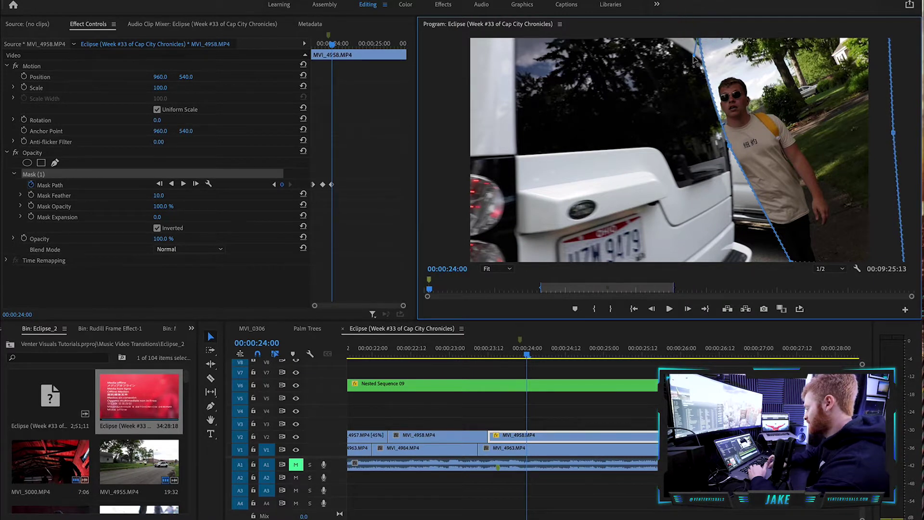
click(715, 54)
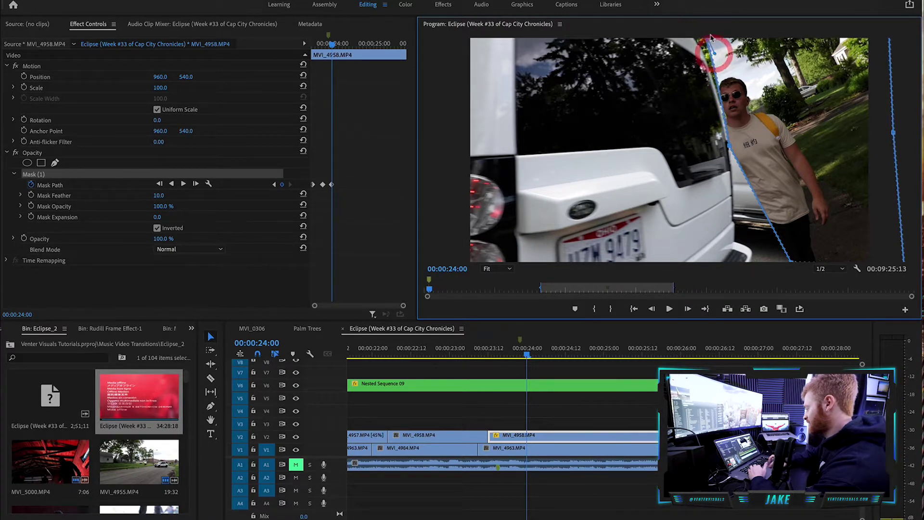
drag(711, 52, 693, 32)
click(694, 32)
Step: Zoom the program preview out to 50% and tidy the mask's stray points so its edge follows the van from top to bottom
click(496, 269)
click(504, 331)
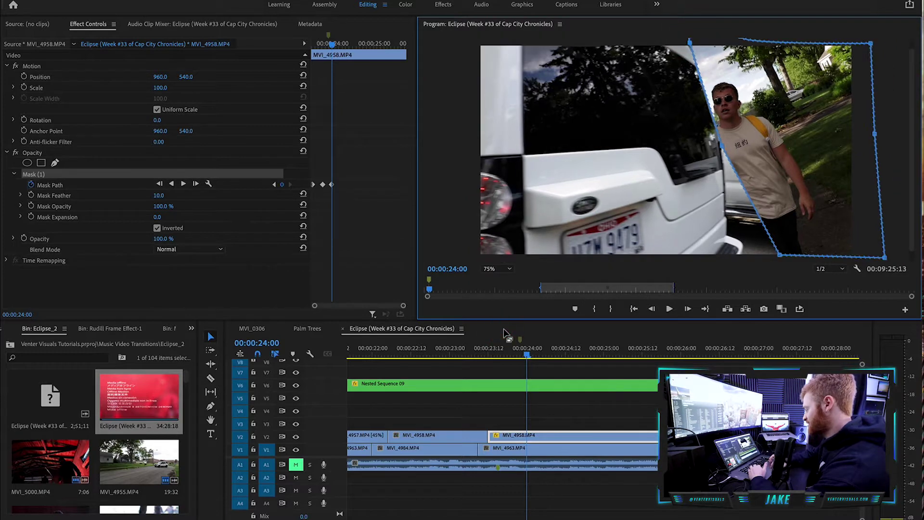
click(496, 269)
click(505, 315)
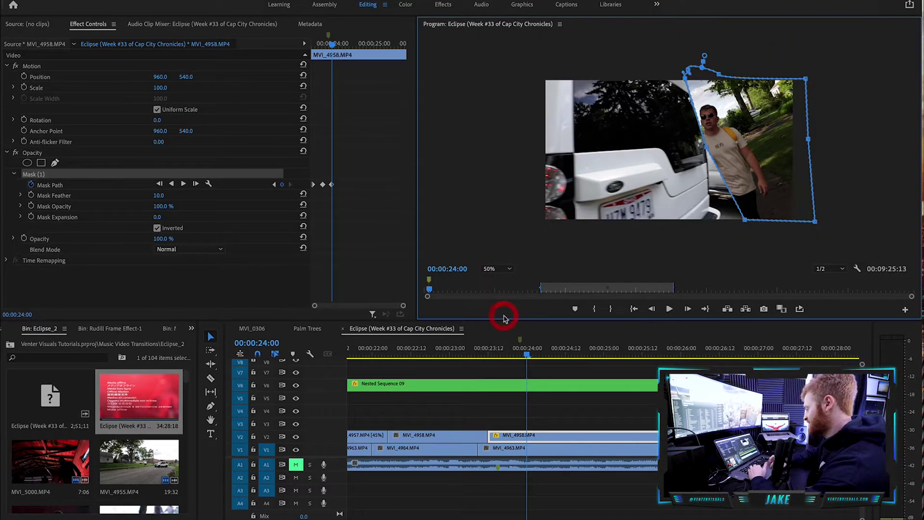
drag(719, 73, 687, 79)
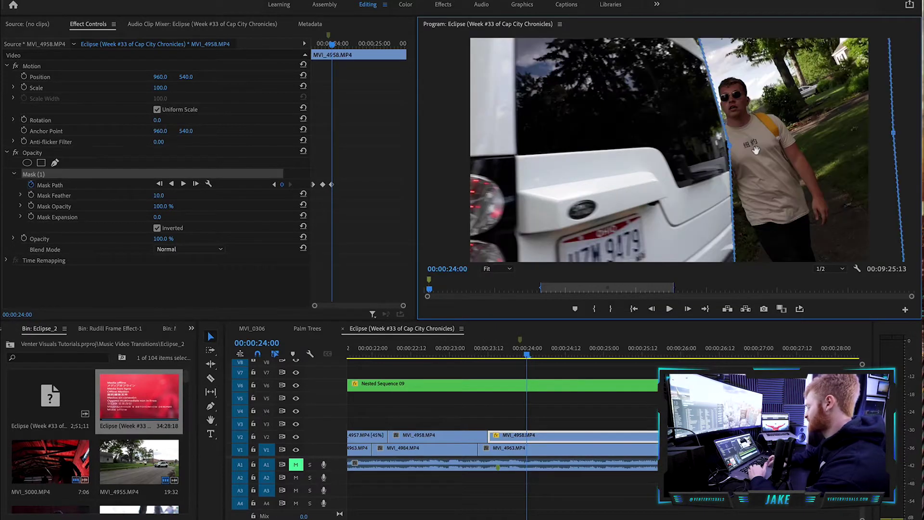
Step: At 00:00:24:05, shift the mask's inner edge onto the van's new position
click(587, 411)
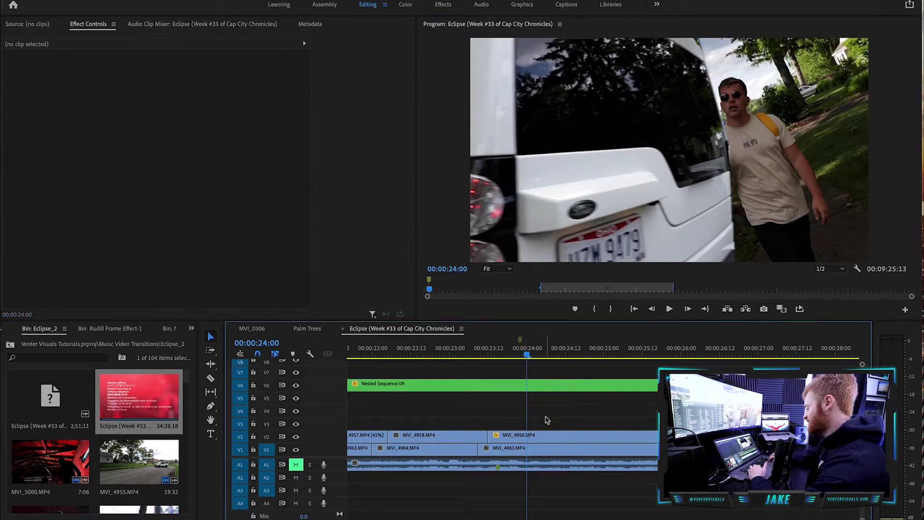
click(546, 434)
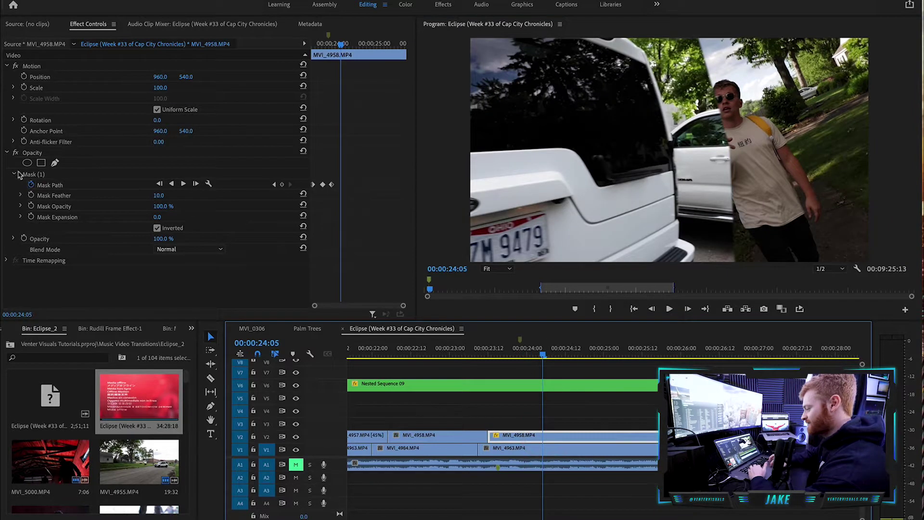
click(51, 175)
drag(727, 149, 676, 145)
Step: Advance in five-frame intervals from 00:00:24:10, reshaping the mask at each stop so its edge keeps following the van
key(shift+Right)
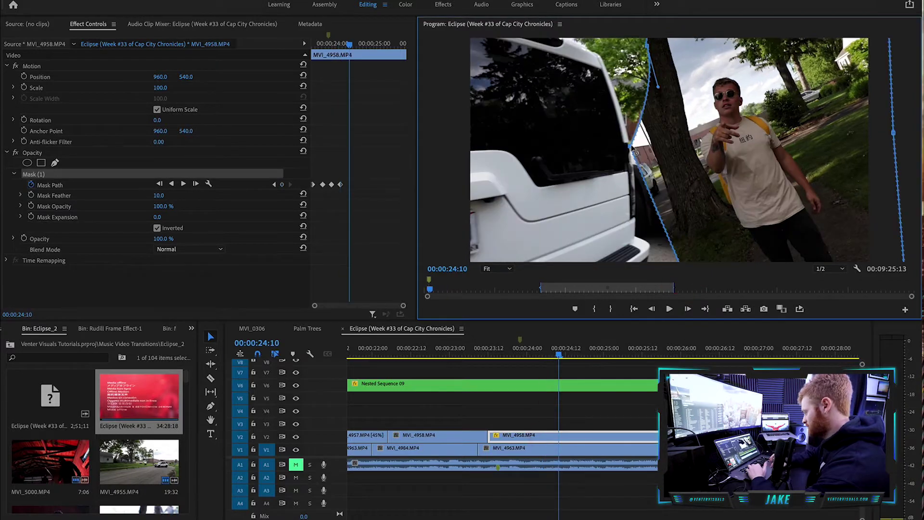
click(594, 404)
click(583, 226)
drag(585, 231, 501, 159)
key(ctrl+shift+a)
key(space)
Step: At 00:00:25:09, move the mask's middle, upper and lower points onto the van's edge, then deselect the clip
click(636, 435)
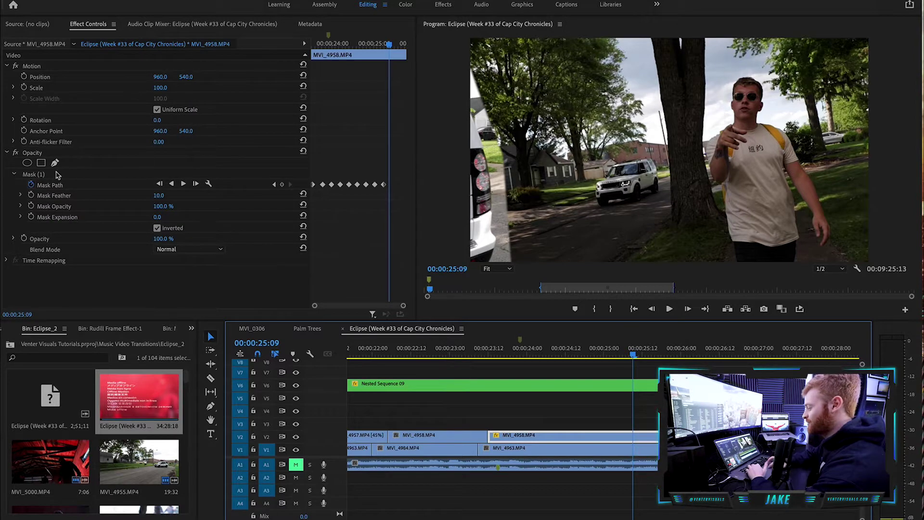
click(57, 175)
drag(503, 159, 486, 158)
drag(462, 43, 451, 40)
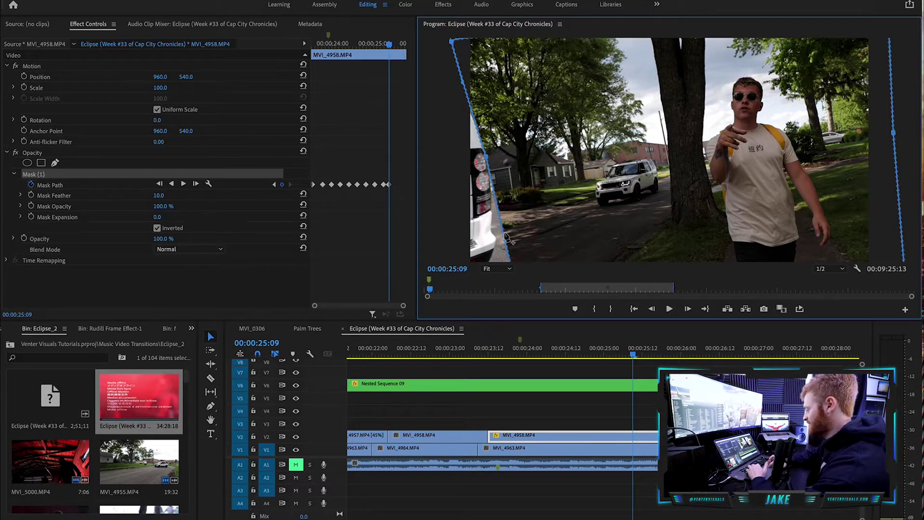
drag(511, 274, 488, 275)
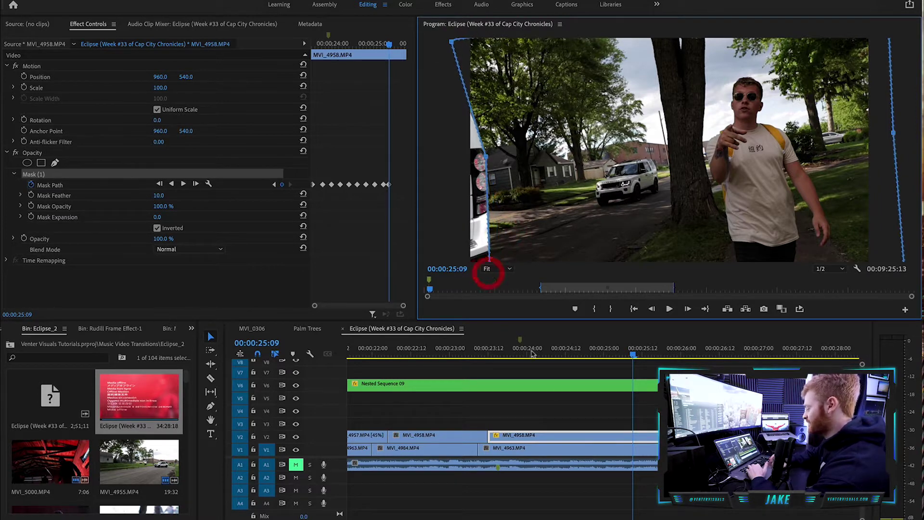
click(648, 412)
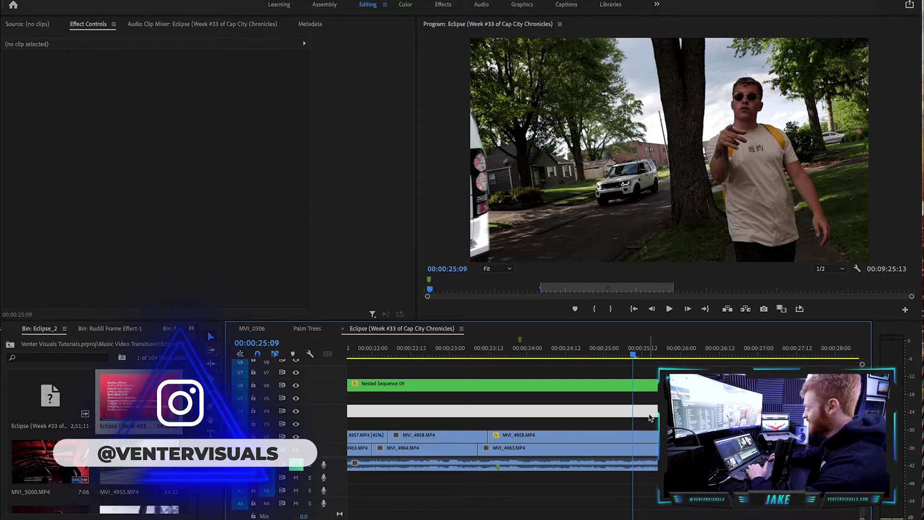
Step: At 00:00:25:15, move the inner mask edge's middle and lower points just outside the left side of the picture
key(Right)
key(Right)
key(Right)
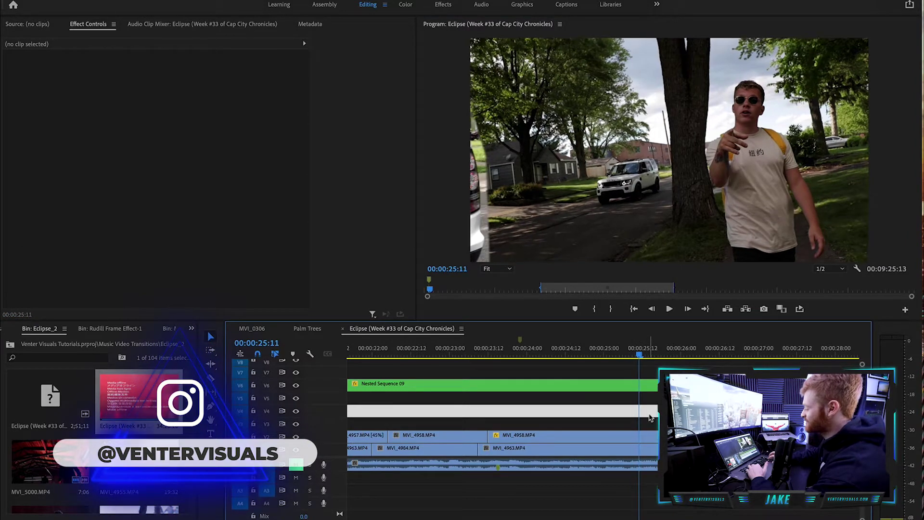
click(623, 435)
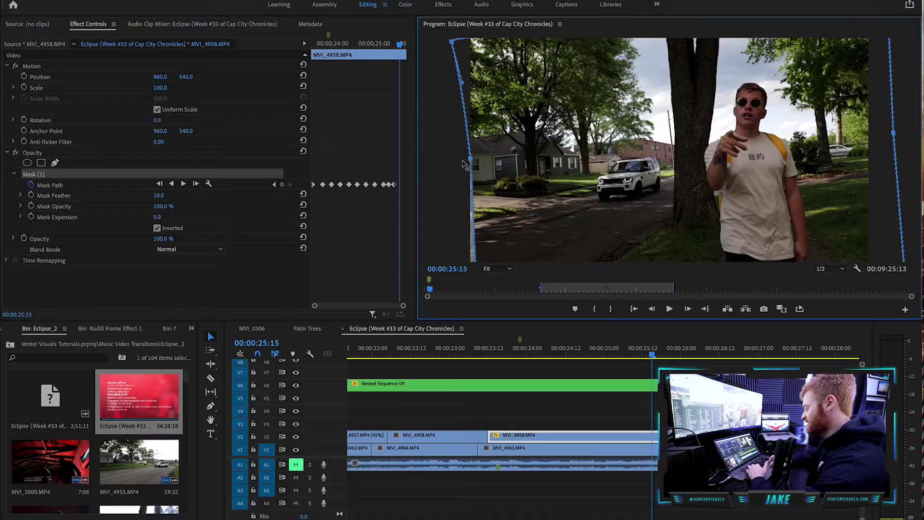
click(453, 159)
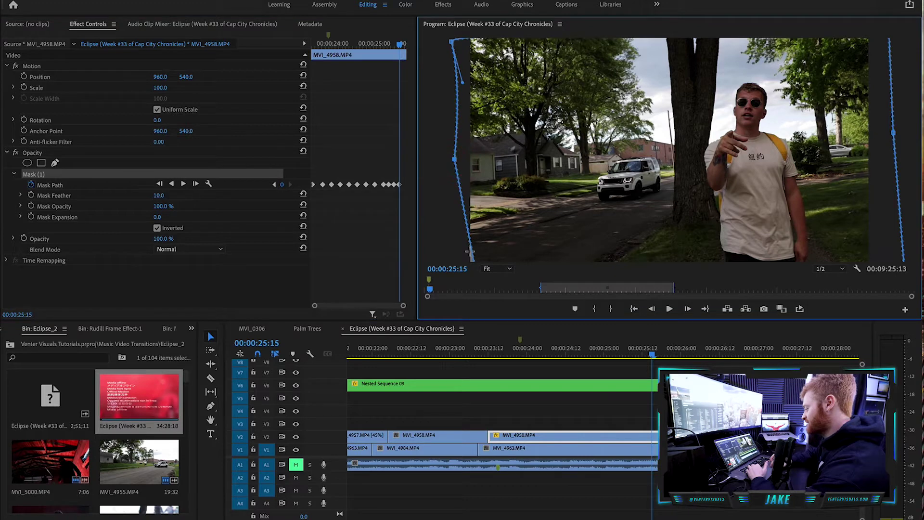
drag(470, 250, 462, 254)
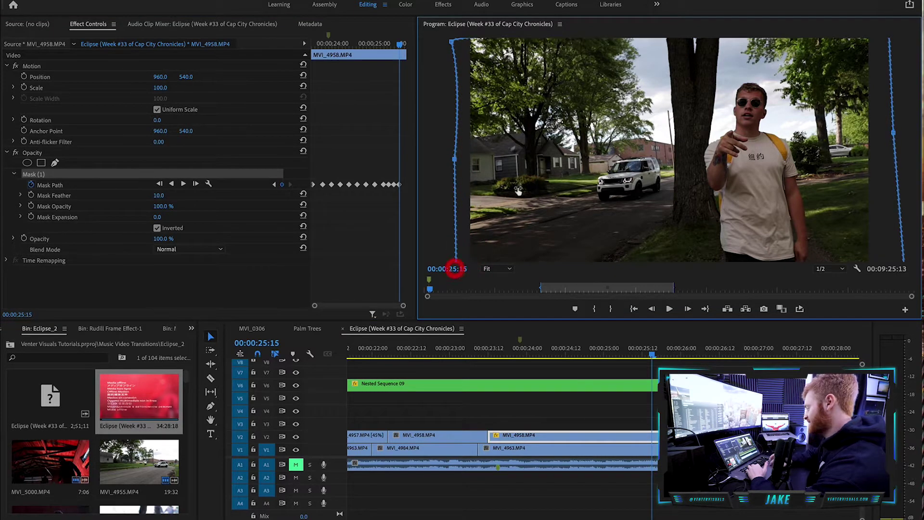
Step: Deselect the masked clip and play back the van transition from 00:00:22:07
click(572, 452)
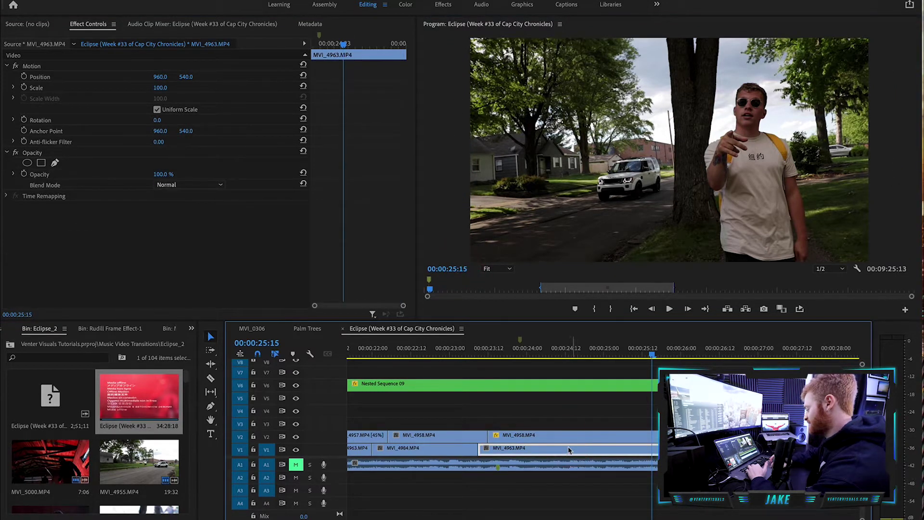
drag(634, 353, 597, 369)
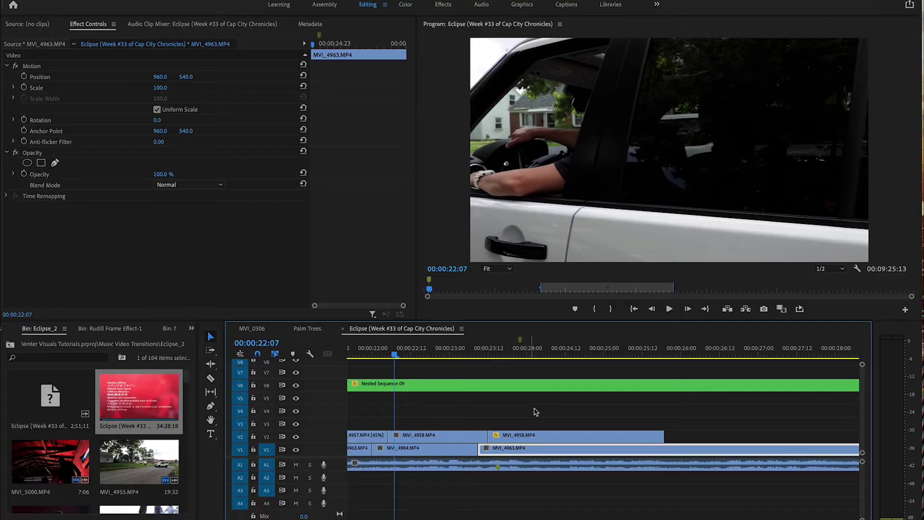
key(space)
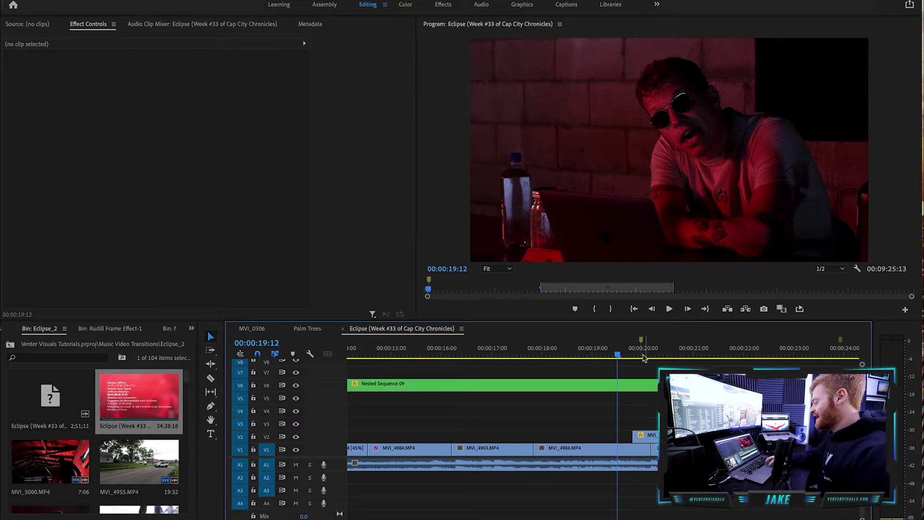
Step: At 00:00:19:23, nest the V2 clip of the man with the backpack as Nested Sequence 48
click(643, 357)
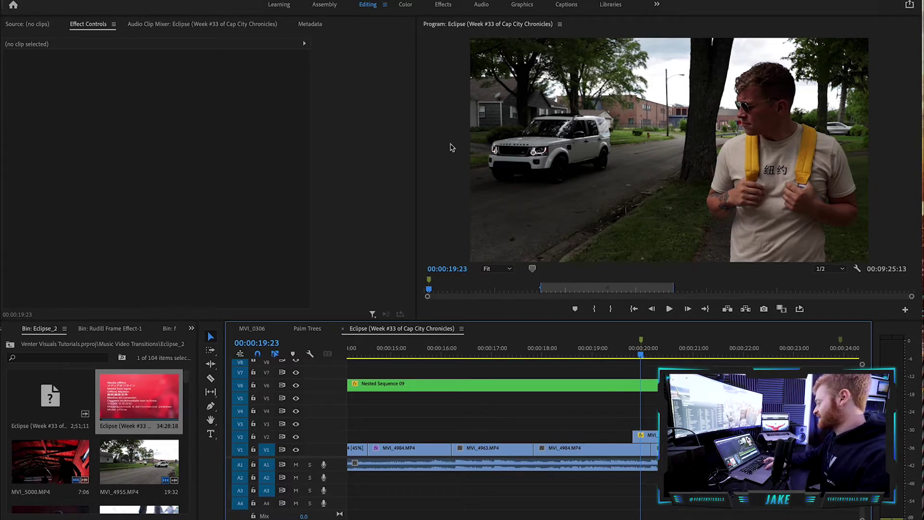
click(648, 438)
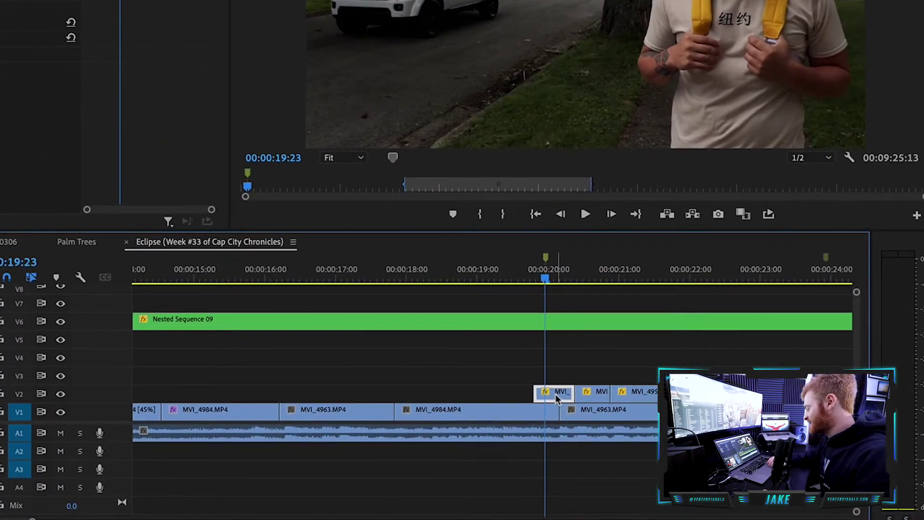
right_click(581, 406)
click(588, 169)
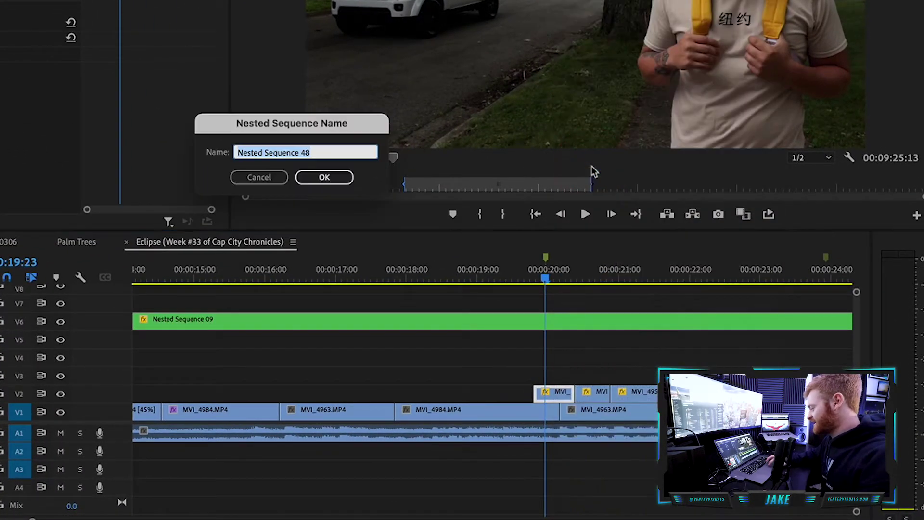
click(325, 177)
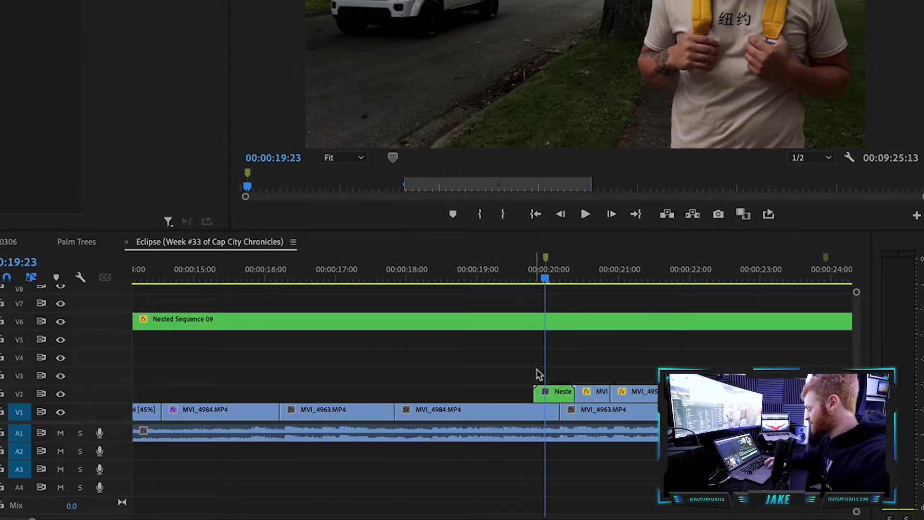
Step: Replace the nested clip with an After Effects composition, saving the project on the Desktop as Rotoscope example.aep
click(555, 394)
right_click(556, 394)
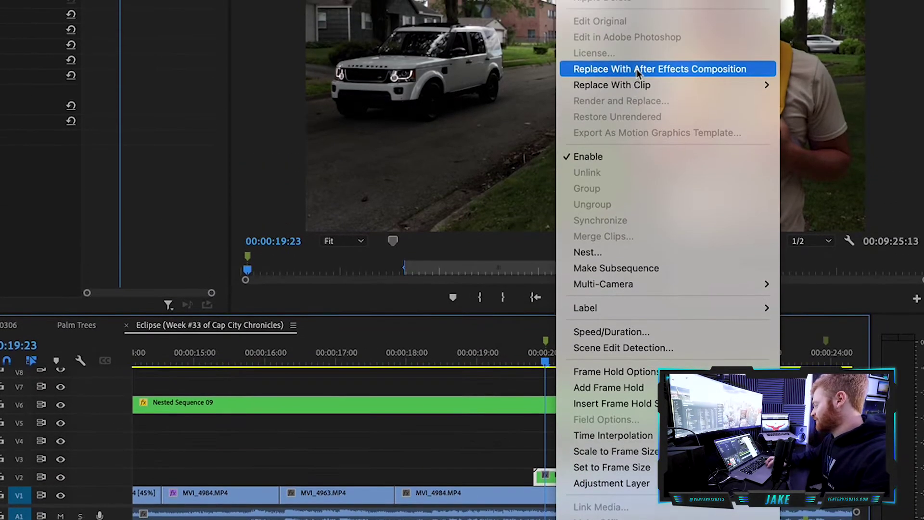
click(637, 72)
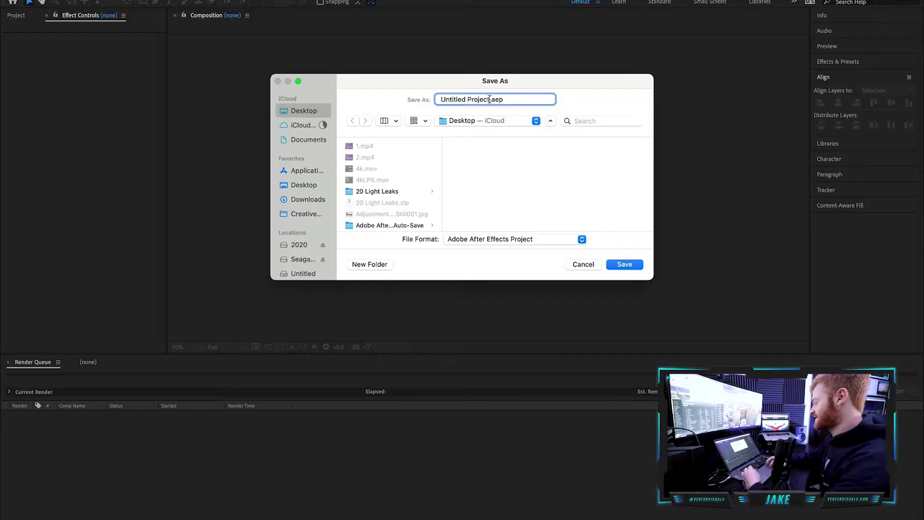
click(423, 97)
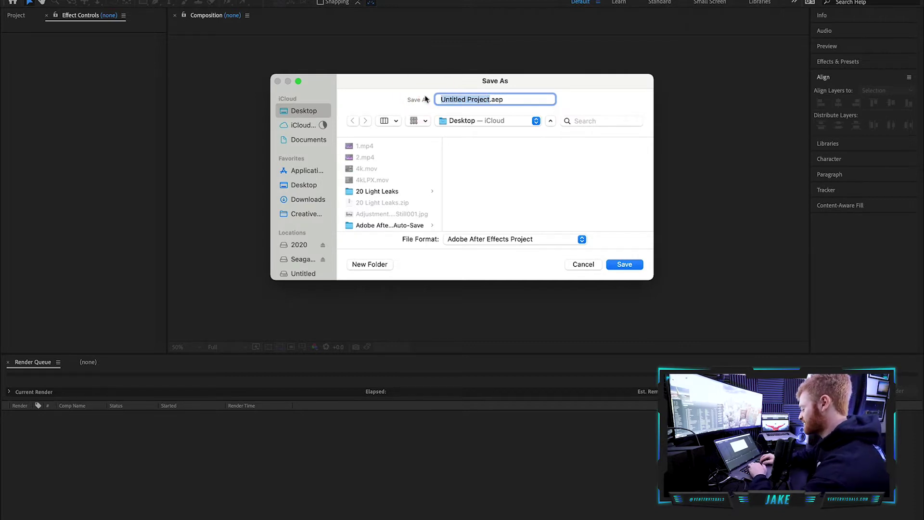
text(Rotoscope )
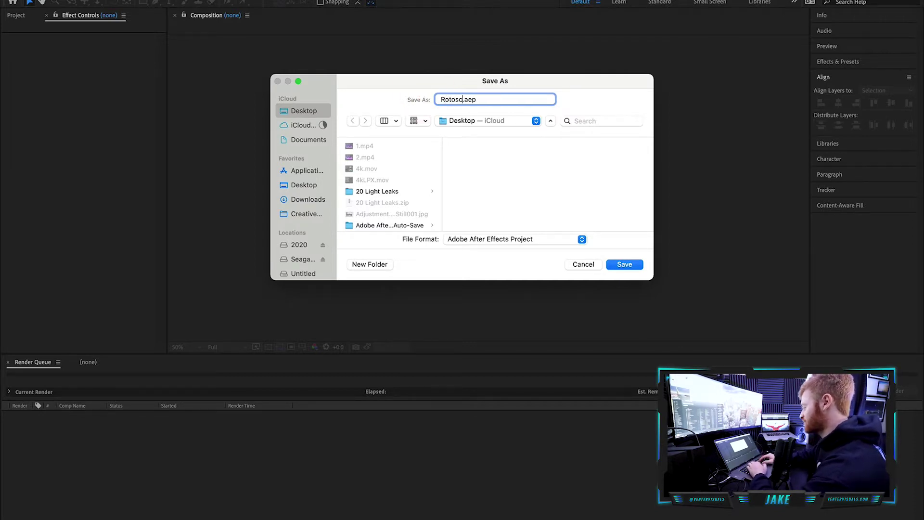
text(tutorial)
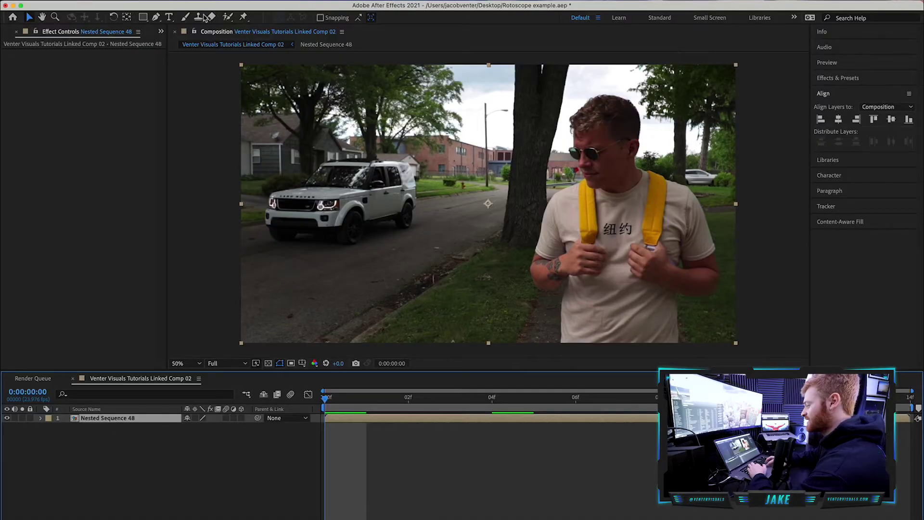
Step: Open the nested layer with the Roto Brush Tool and paint foreground strokes over the man's torso, arm and head
click(228, 18)
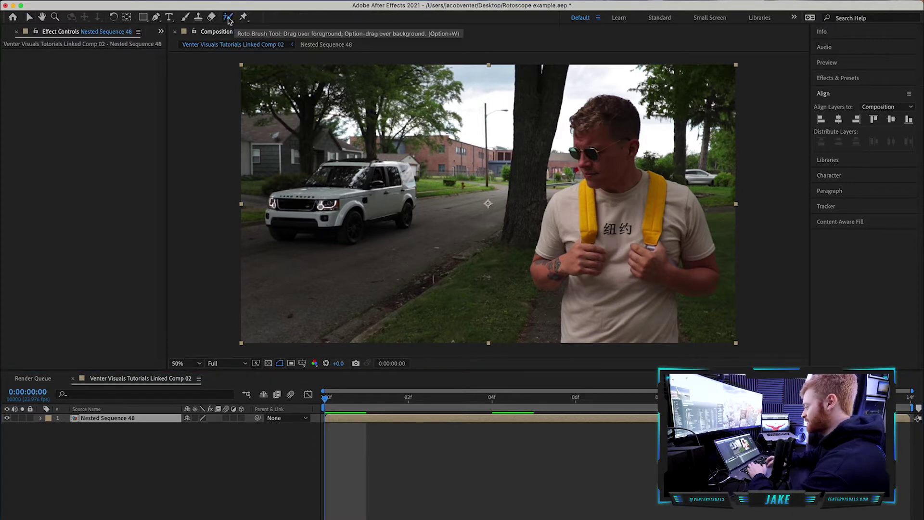
double_click(598, 218)
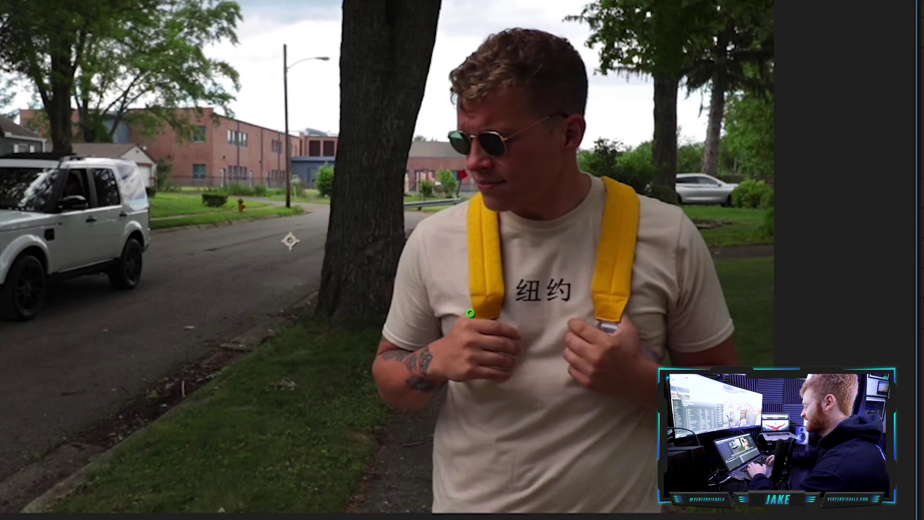
mouse_move(471, 353)
mouse_down()
mouse_move(412, 365)
mouse_move(404, 317)
mouse_move(437, 266)
mouse_move(485, 229)
mouse_move(497, 197)
mouse_up()
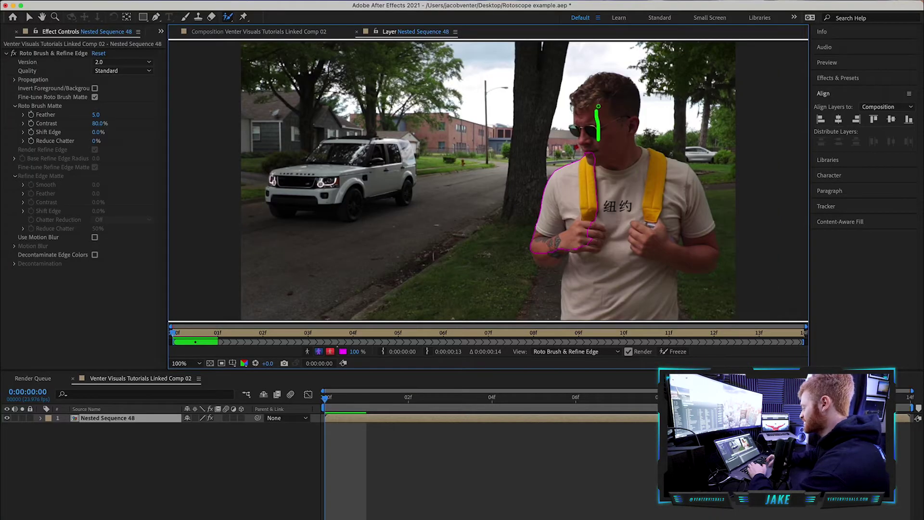
mouse_move(598, 106)
mouse_down()
mouse_move(650, 188)
mouse_move(659, 234)
mouse_move(646, 249)
mouse_move(640, 311)
mouse_up()
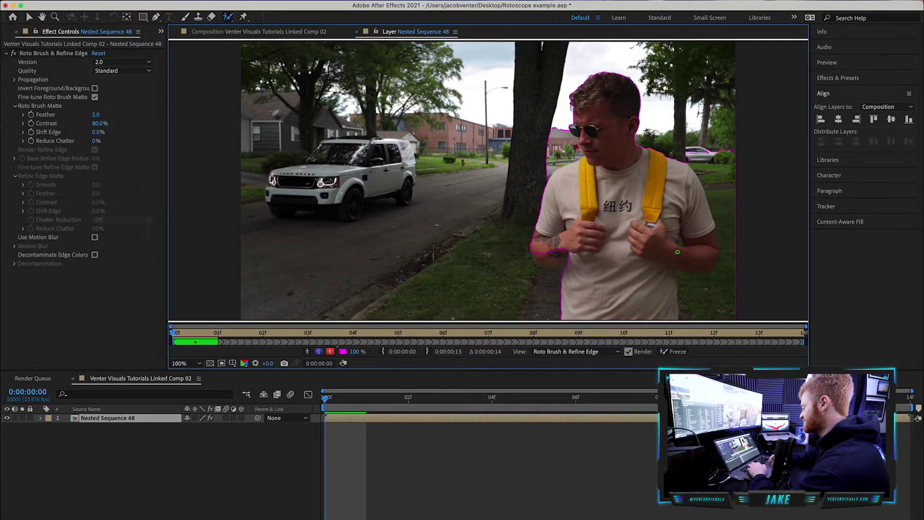
Step: Refine the Roto Brush selection around the man's arms, shoulder, face and waist, excluding the surrounding background
drag(689, 294, 716, 293)
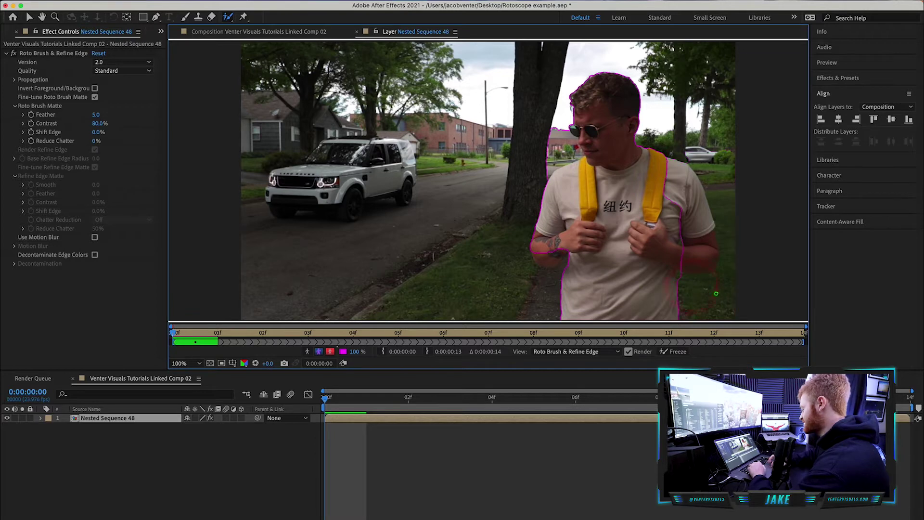
drag(708, 234, 712, 202)
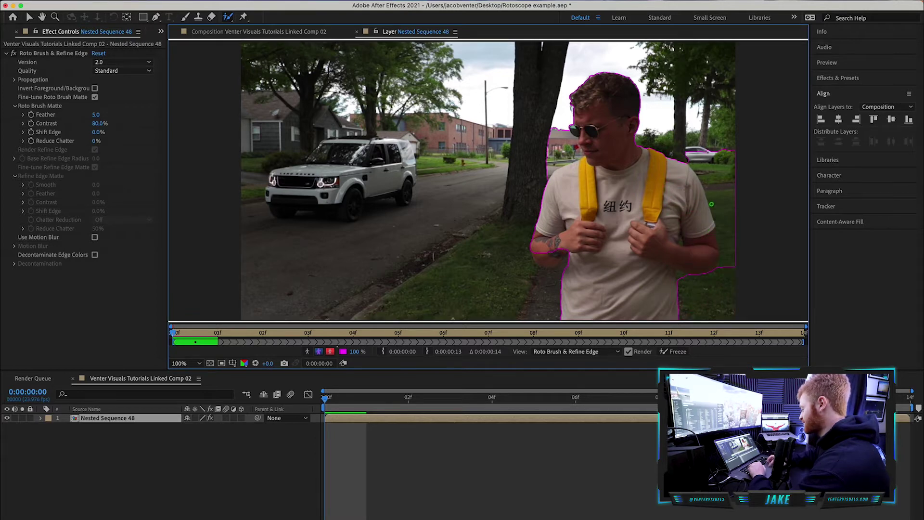
drag(723, 247, 724, 270)
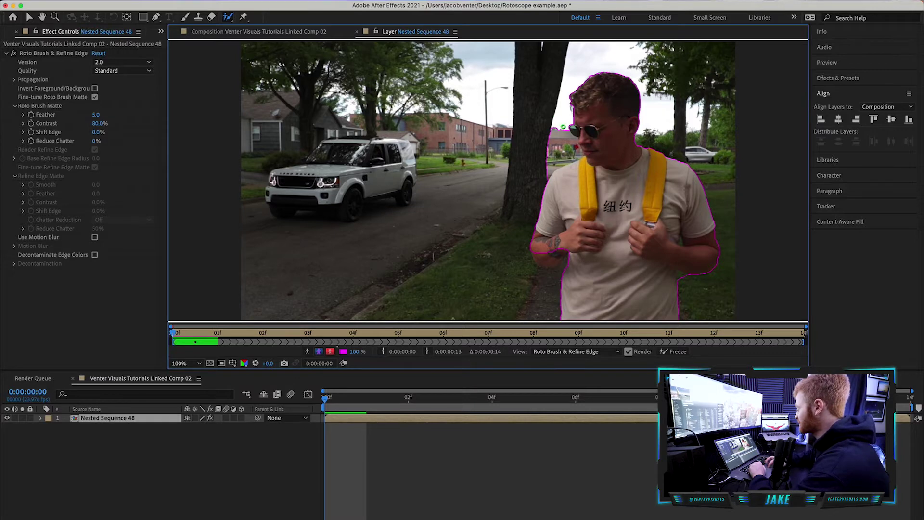
mouse_move(557, 167)
mouse_down()
mouse_move(562, 151)
mouse_move(586, 144)
mouse_up()
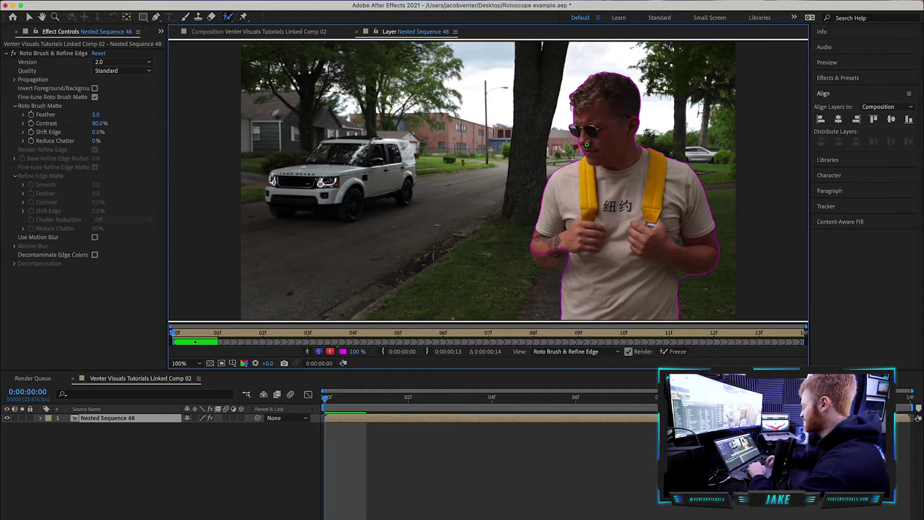
drag(544, 261, 557, 255)
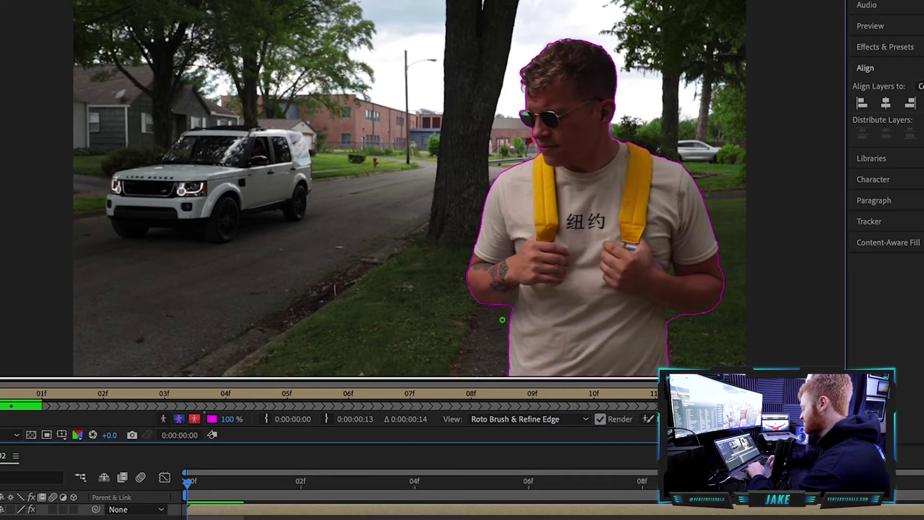
drag(510, 301, 508, 311)
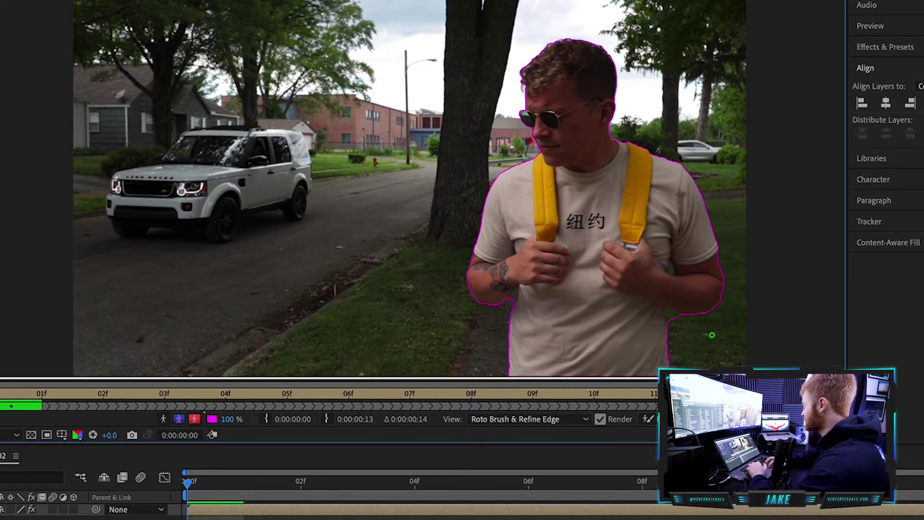
drag(669, 317, 678, 333)
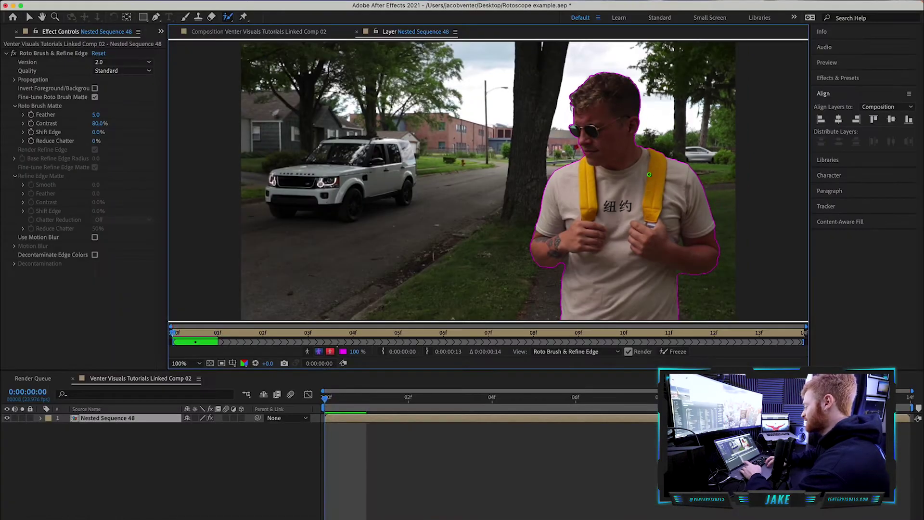
Step: Advance frame by frame from the first frame to propagate the Roto Brush outline of the man through the clip
key(Page_Down)
key(Page_Down)
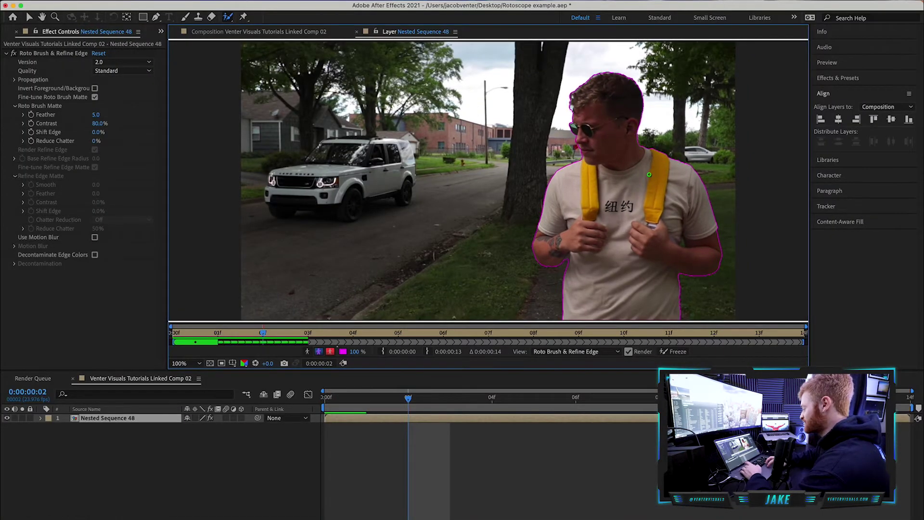
key(Page_Down)
key(Page_Down)
key(Page_Down)
key(Page_Down)
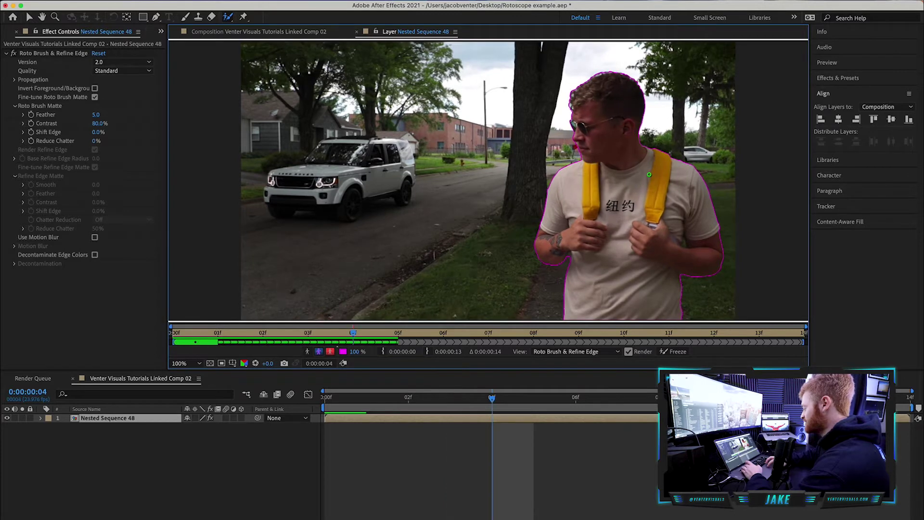
key(Page_Down)
key(Page_Down)
key(Page_Down)
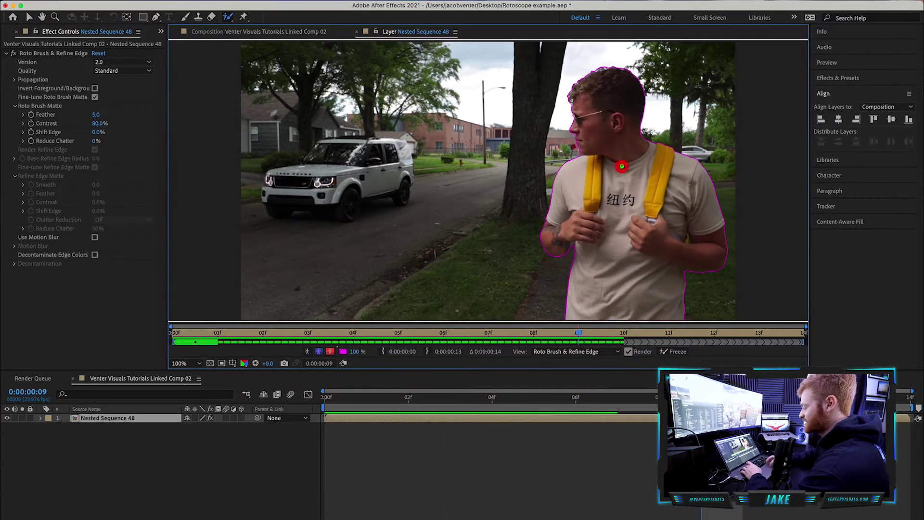
key(Page_Down)
key(Page_Down)
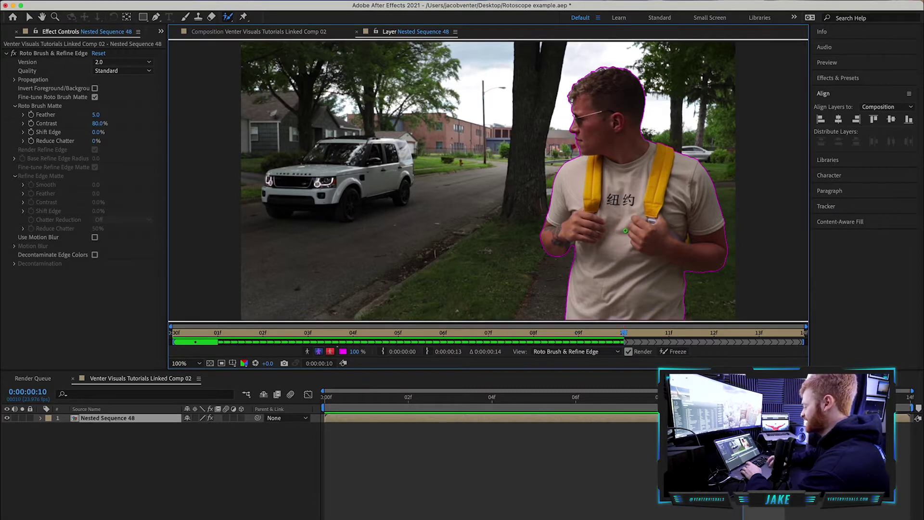
key(Page_Down)
Step: Step back and forth through the frames to check the Roto Brush outline, and view the cutout man in the composition
key(Page_Up)
key(Page_Up)
key(Page_Up)
key(Page_Up)
key(Page_Up)
key(Page_Up)
key(Page_Up)
key(Page_Up)
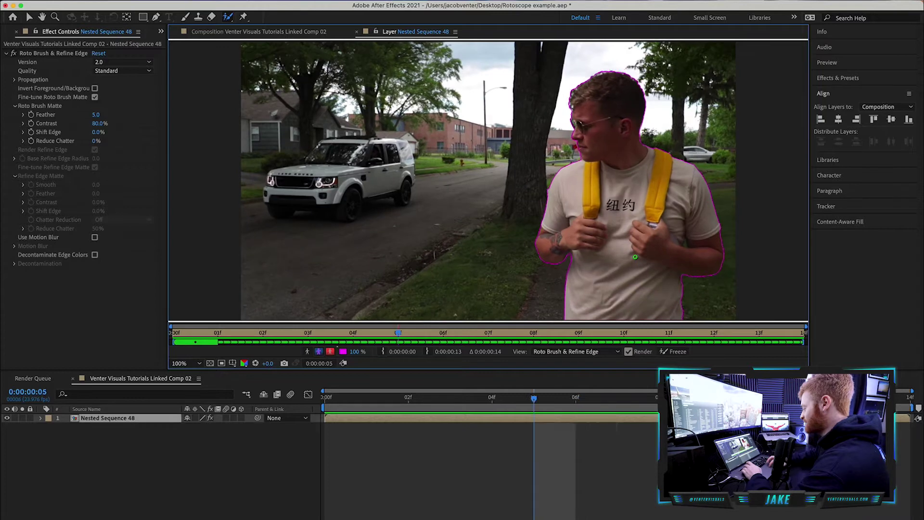
key(Page_Down)
key(Page_Down)
key(Page_Down)
key(Page_Down)
key(Page_Down)
key(Page_Down)
key(Page_Down)
key(Page_Down)
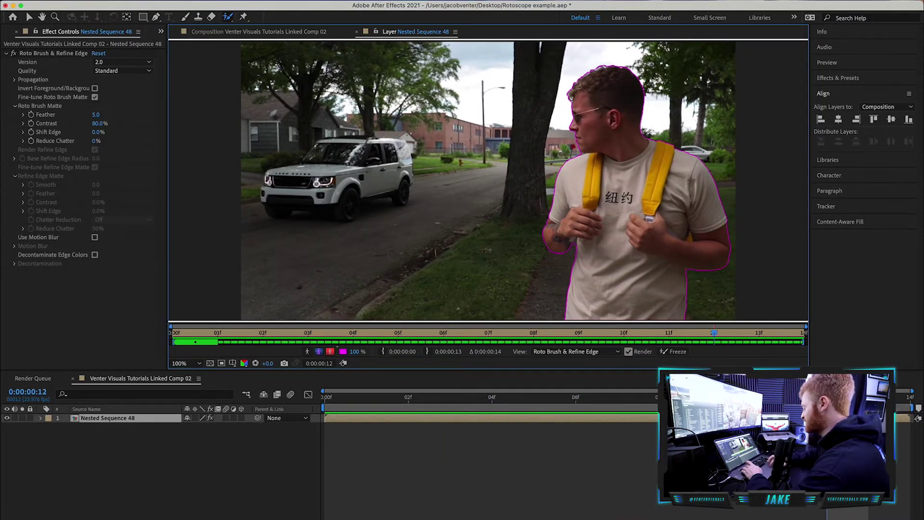
key(Page_Up)
key(Page_Up)
key(Page_Up)
key(Page_Up)
key(Page_Up)
key(Page_Up)
key(Page_Up)
key(Page_Up)
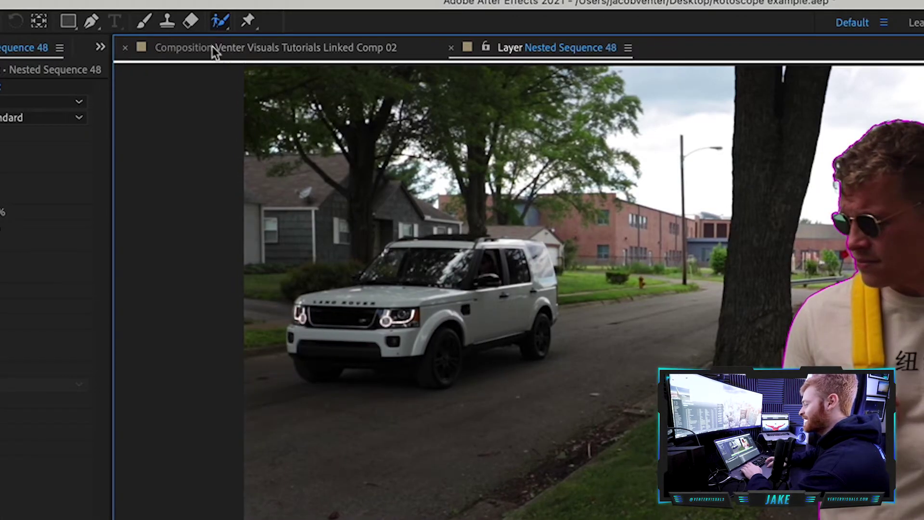
click(219, 32)
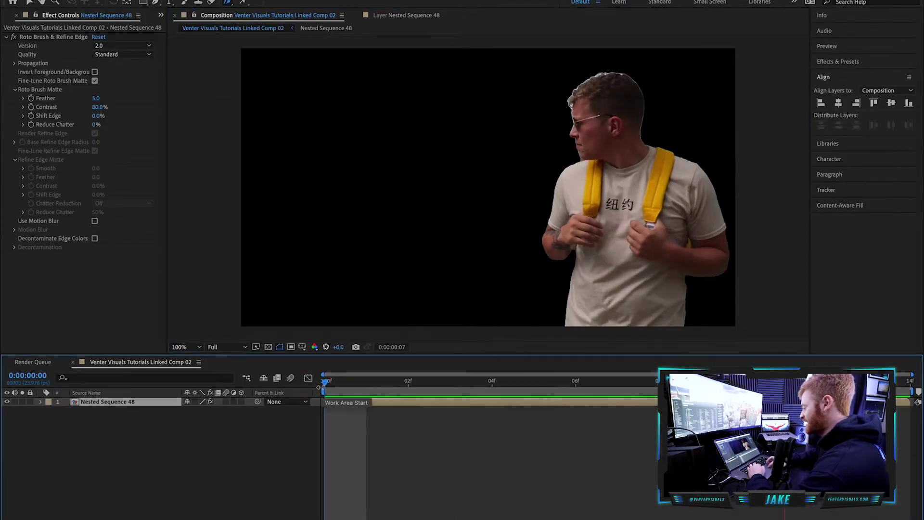
Step: Step frame by frame through the composition up to frame 12 to check the cutout of the man
key(Page_Down)
key(Page_Down)
key(Page_Down)
key(Page_Down)
key(Page_Down)
key(Page_Down)
key(Page_Down)
key(Page_Down)
key(Page_Down)
key(Page_Down)
key(Page_Down)
key(Page_Down)
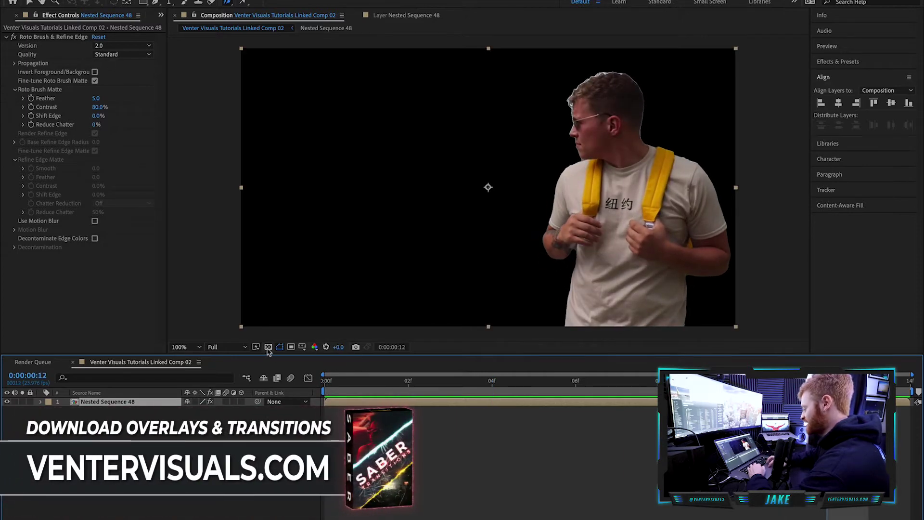
Step: Turn on the composition's transparency grid, and preview the cutout before returning to the first frame
click(268, 347)
key(space)
click(325, 381)
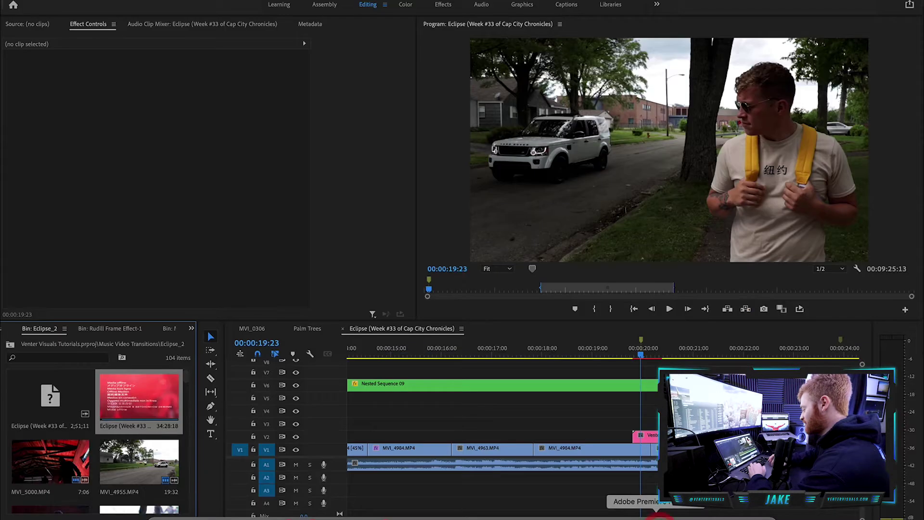
Step: Switch to Premiere Pro and examine the linked composition clip over the red-lit shot in the timeline
click(645, 435)
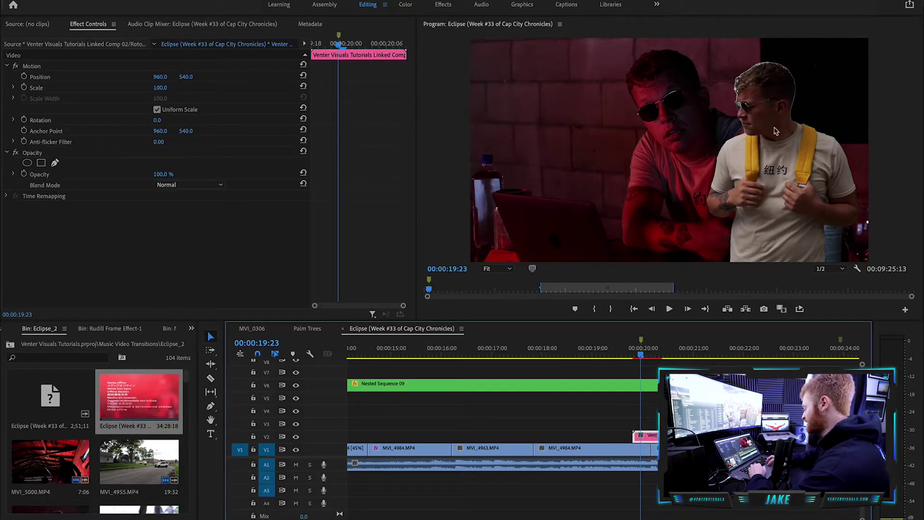
key(=)
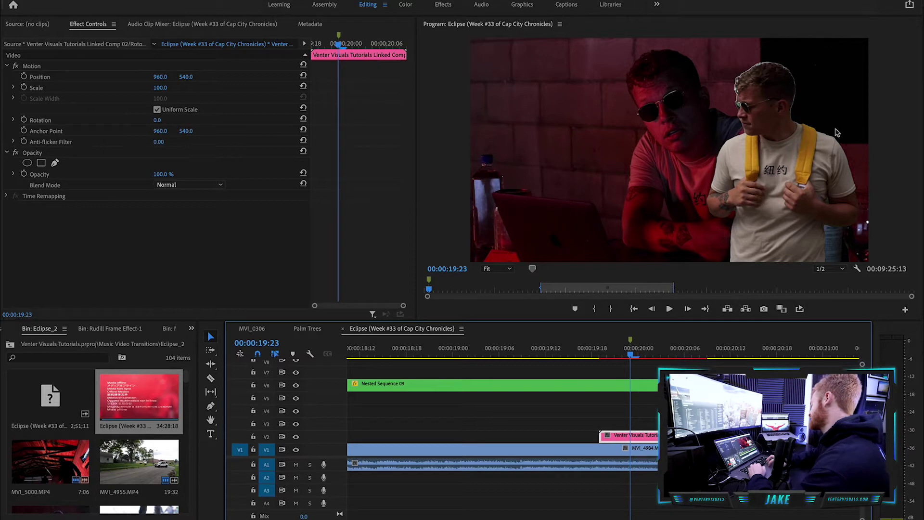
click(685, 356)
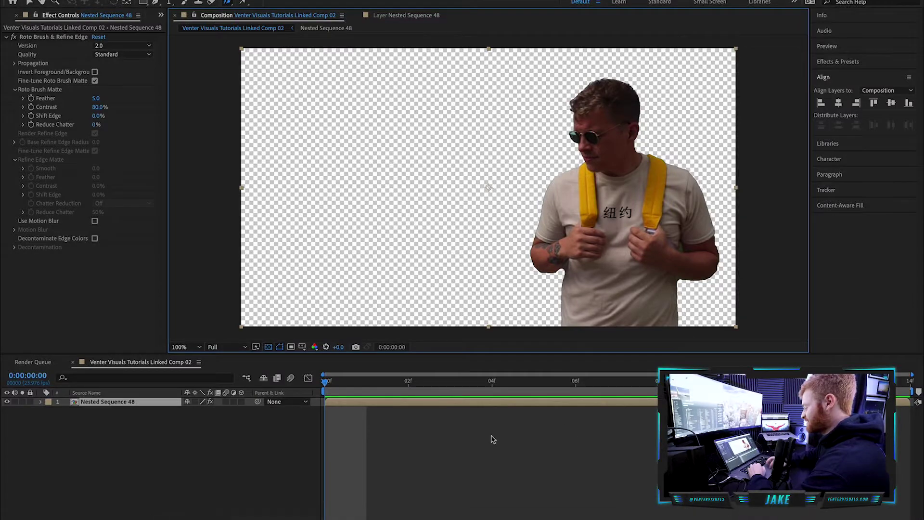
Step: In After Effects, reveal Nested Sequence 48's Transform properties and add a Position keyframe at frame 12
click(41, 402)
click(49, 419)
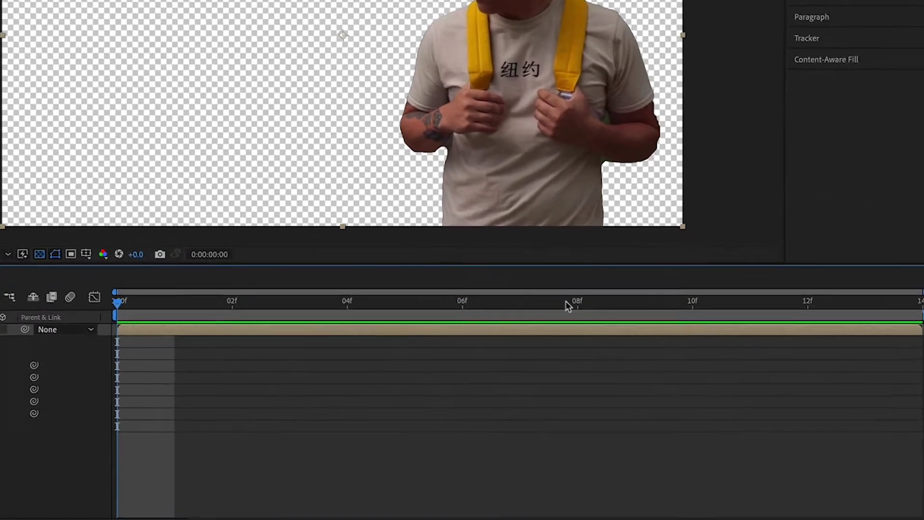
drag(564, 301, 871, 314)
click(826, 270)
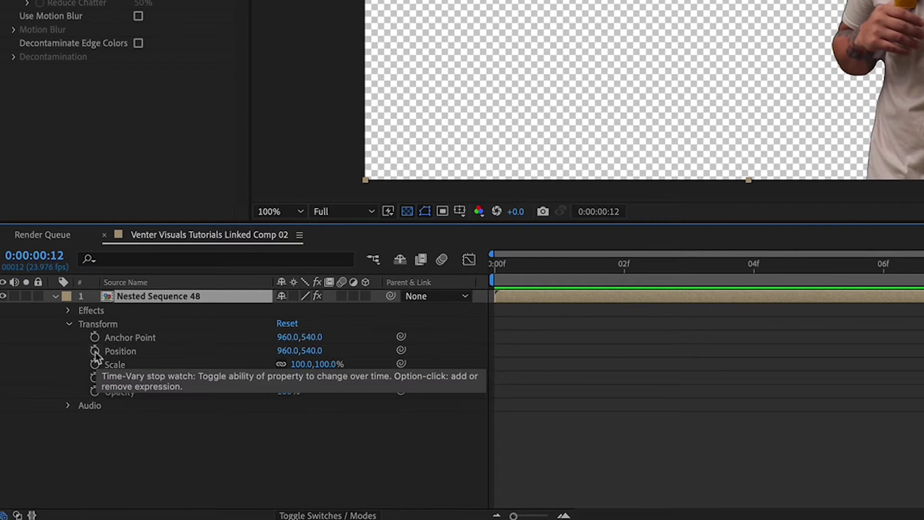
click(95, 351)
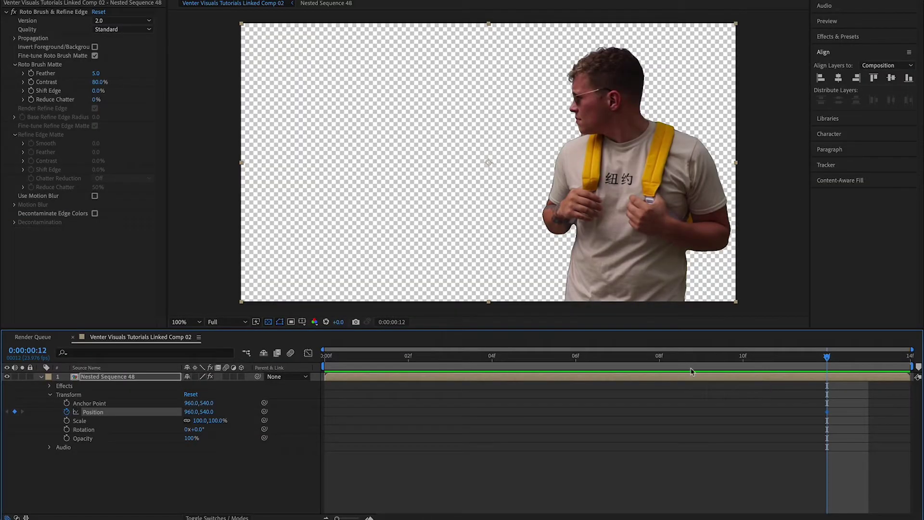
Step: At the first frame, keyframe the layer's Position at -1098, 540 so the man starts off-screen
drag(472, 360, 324, 360)
drag(191, 415, 10, 425)
drag(191, 412, 58, 433)
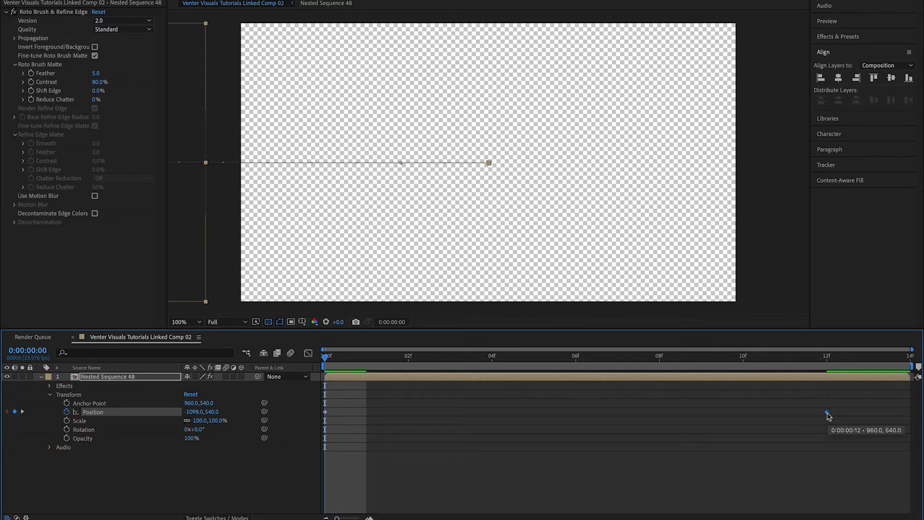
Step: Apply Easy Ease In to the Position keyframe at frame 12 and scrub through the slide-in
right_click(827, 414)
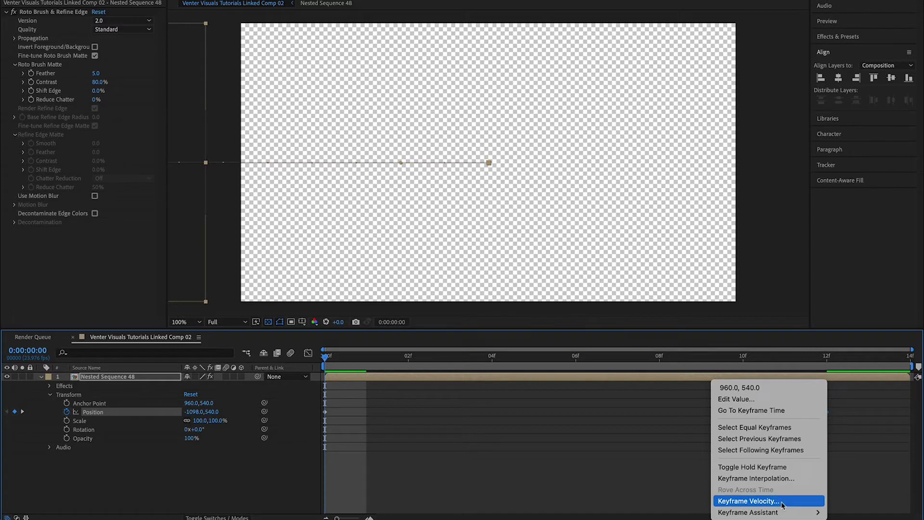
mouse_move(782, 513)
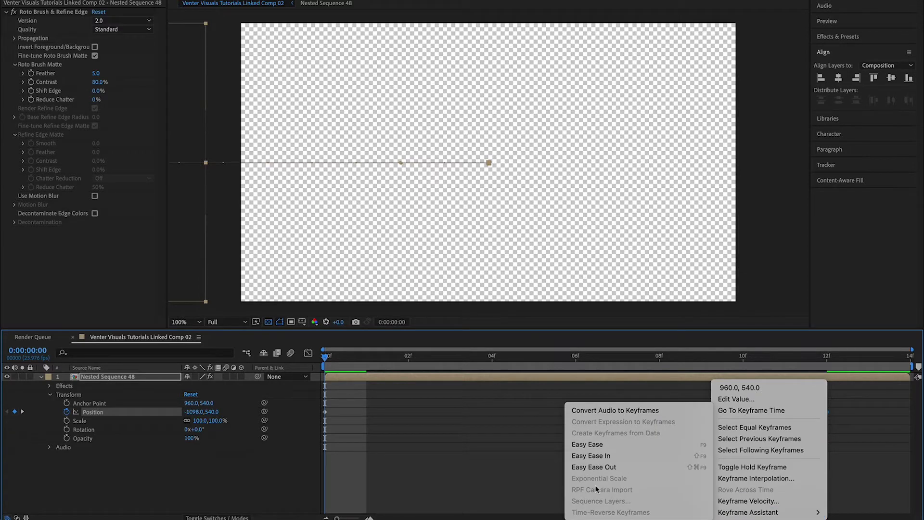
click(606, 456)
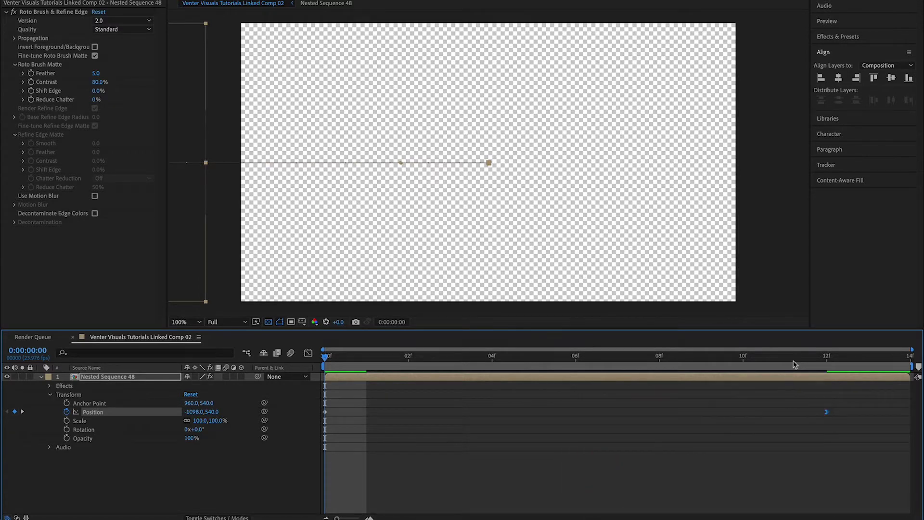
drag(718, 366, 802, 380)
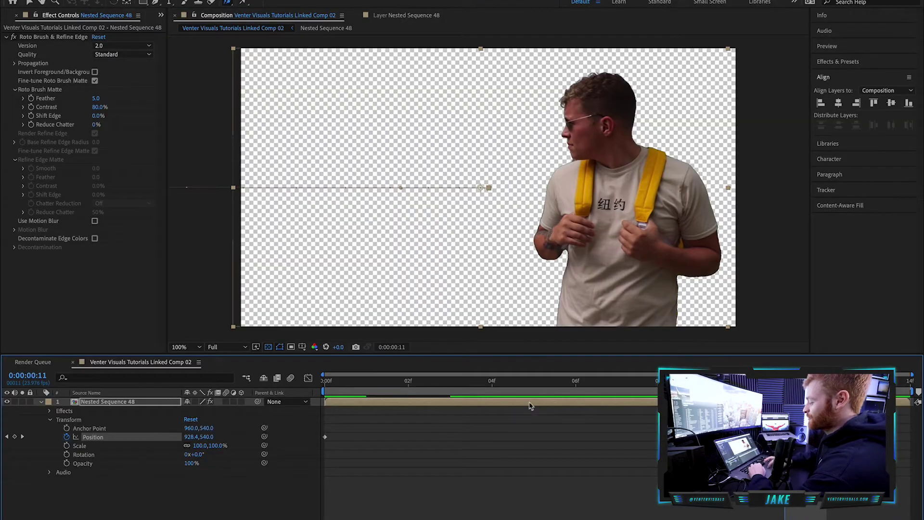
Step: At frame 6, enable motion blur for the Nested Sequence 48 layer and the composition
click(575, 380)
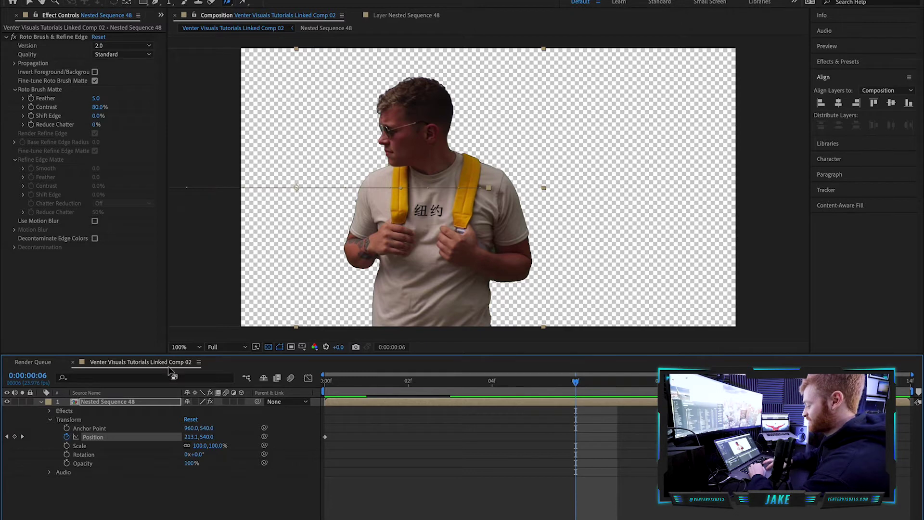
click(229, 401)
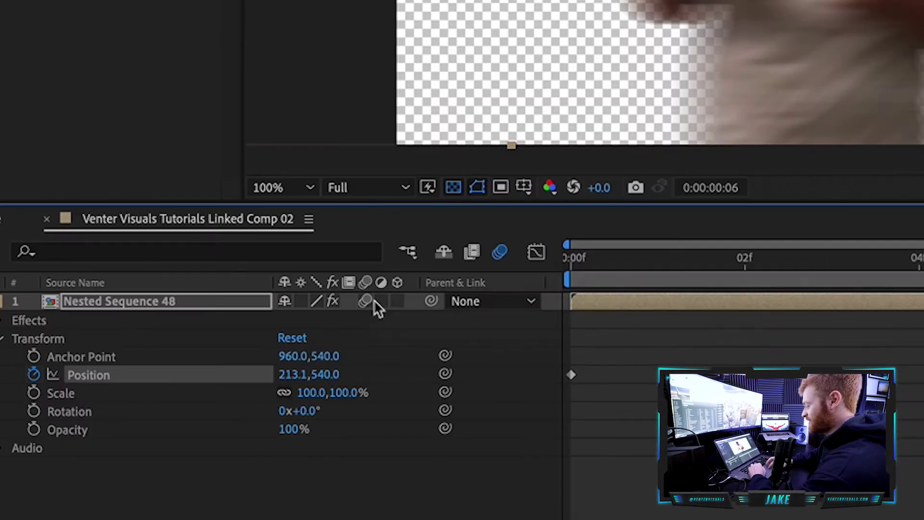
click(499, 251)
click(500, 252)
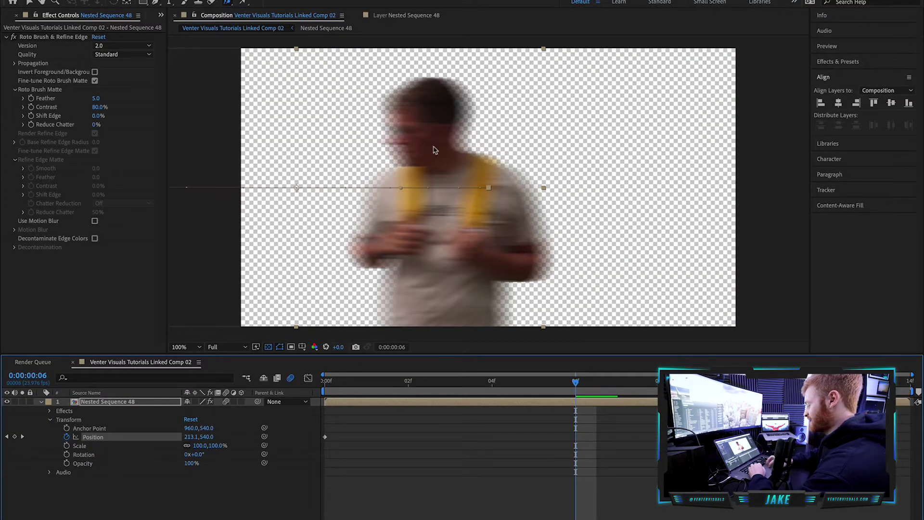
Step: Play back the man's slide-in, toggling the layer's motion blur off and on to compare the movement
key(space)
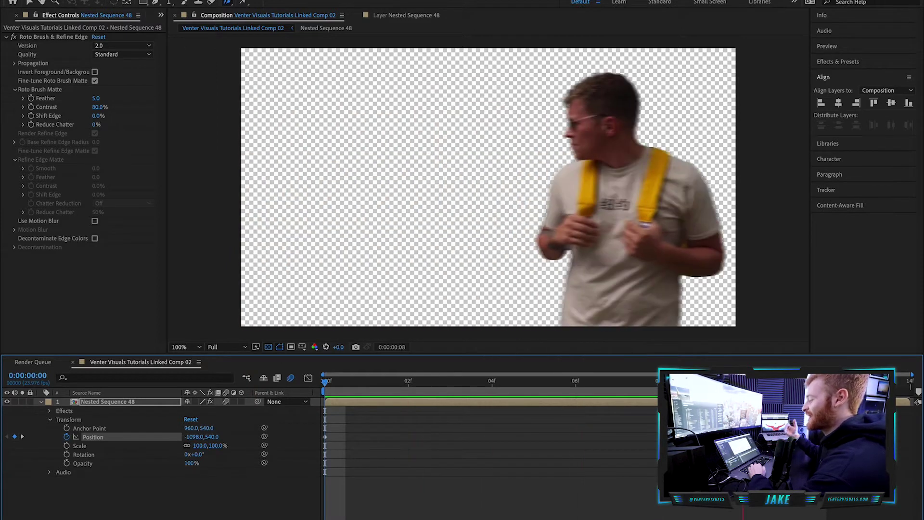
key(space)
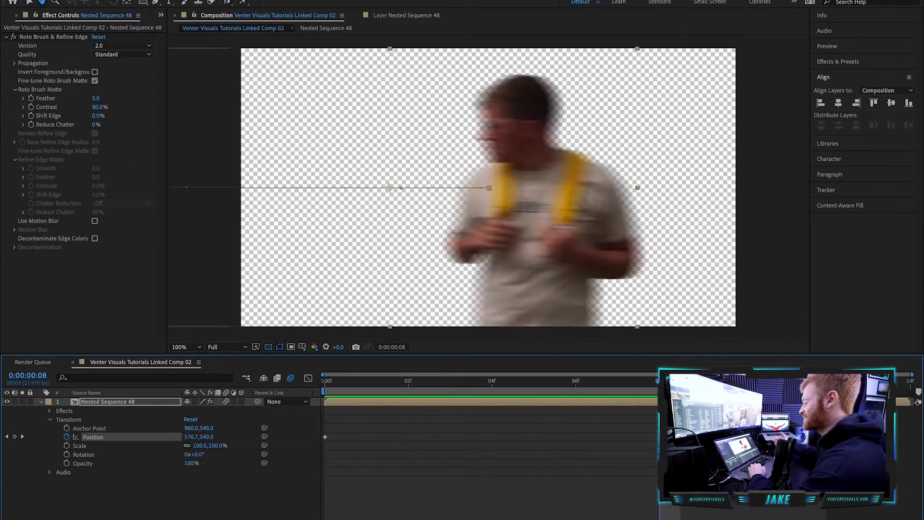
click(228, 402)
key(space)
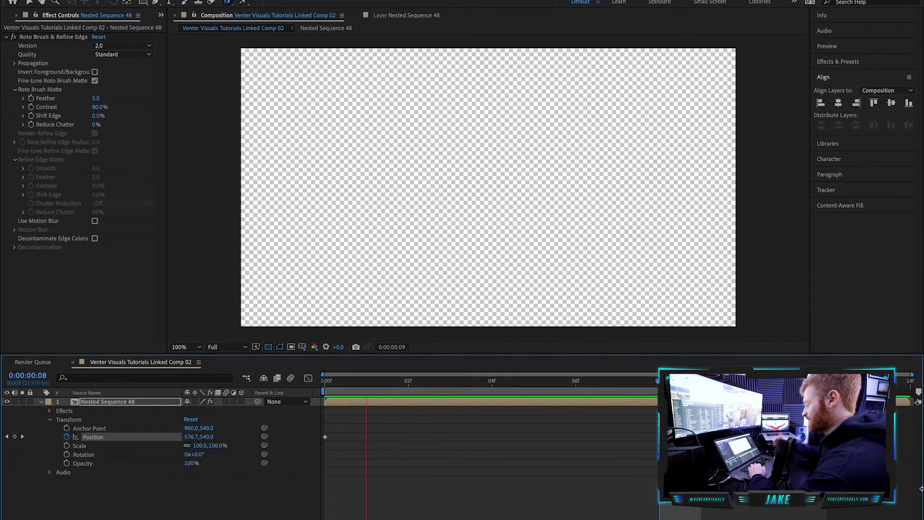
key(space)
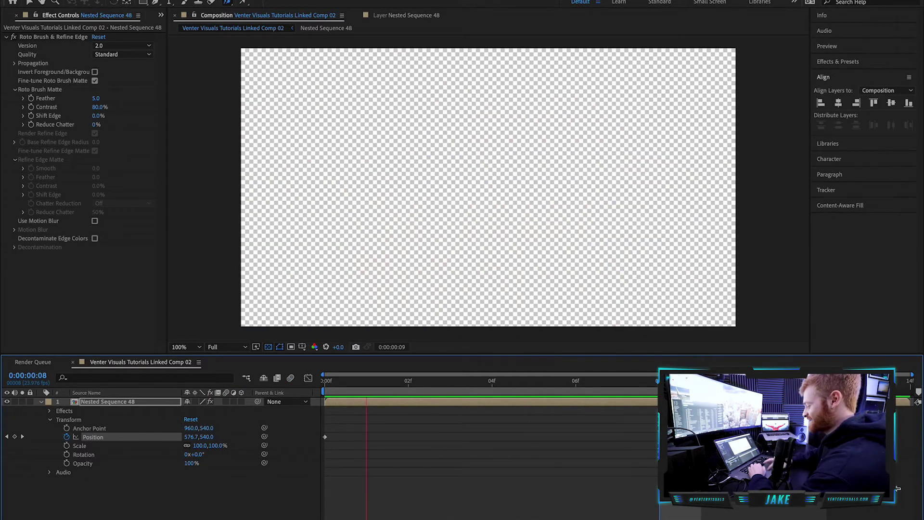
click(226, 402)
key(space)
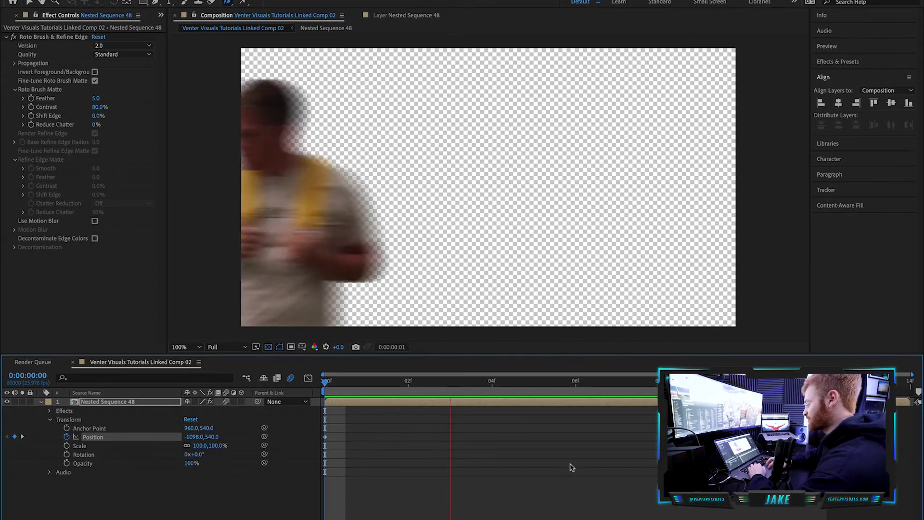
key(space)
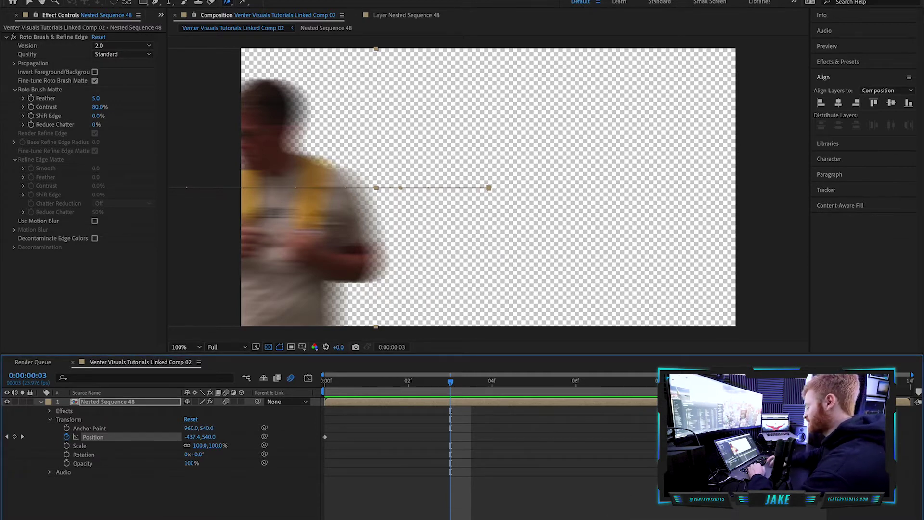
Step: Switch to Premiere Pro and play the sequence from the red-lit shot through the man's slide-in transition
key(alt+Tab)
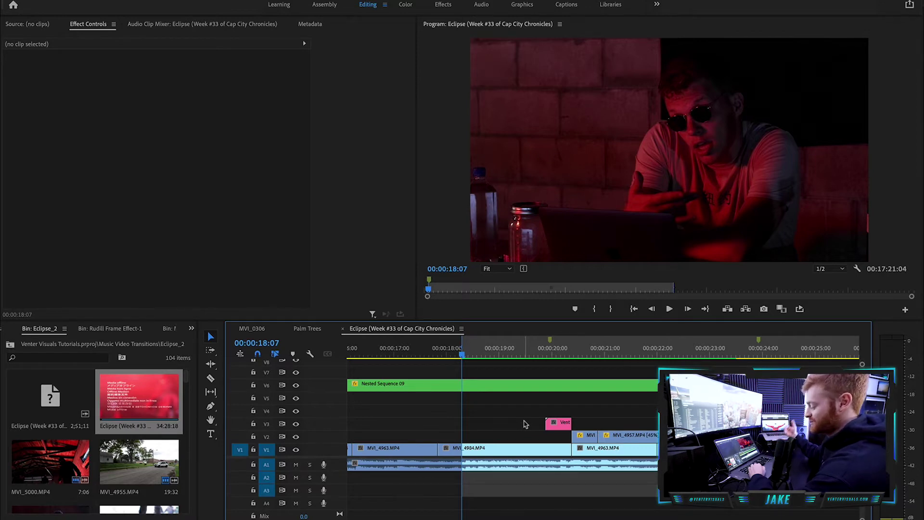
key(space)
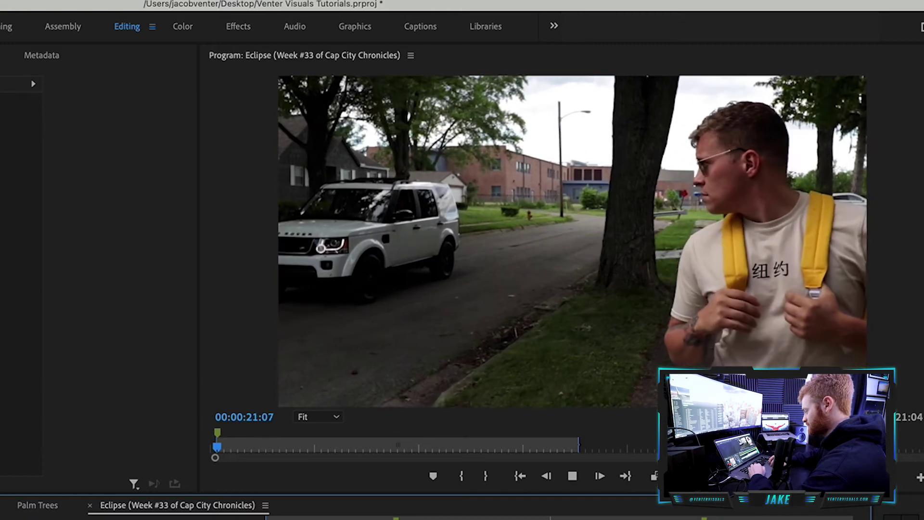
key(space)
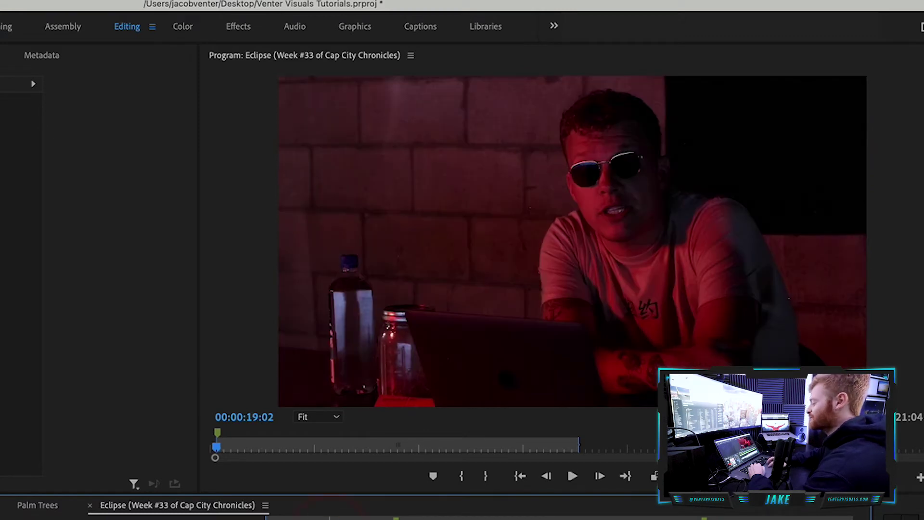
key(Up)
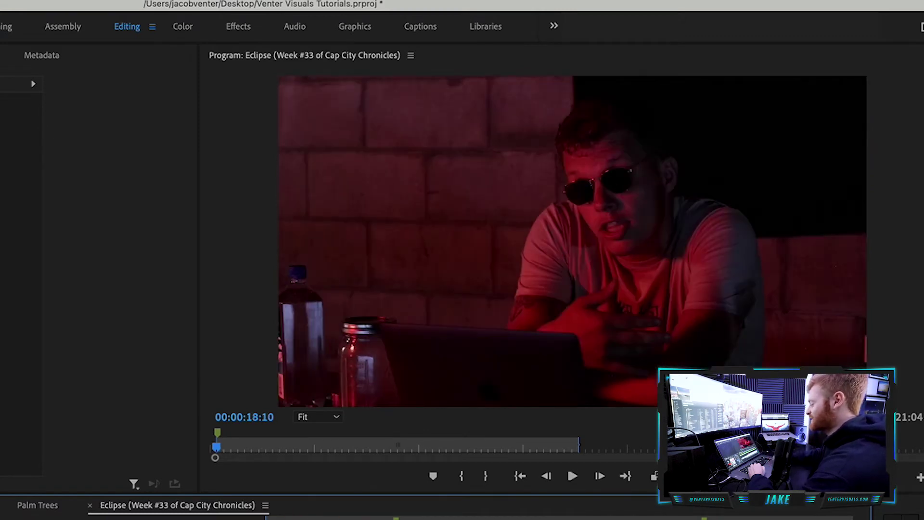
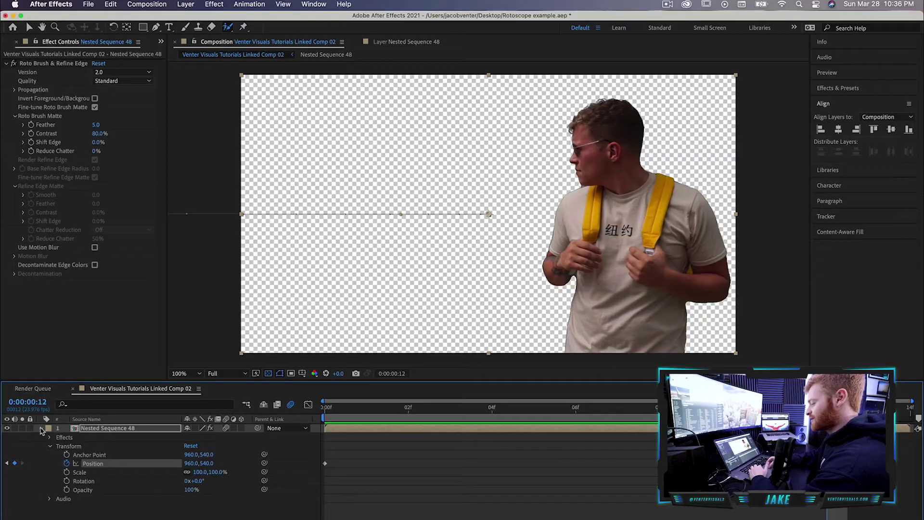
Step: Open the Desktop folder in Finder and clean up its files by Date Created
key(super+Tab)
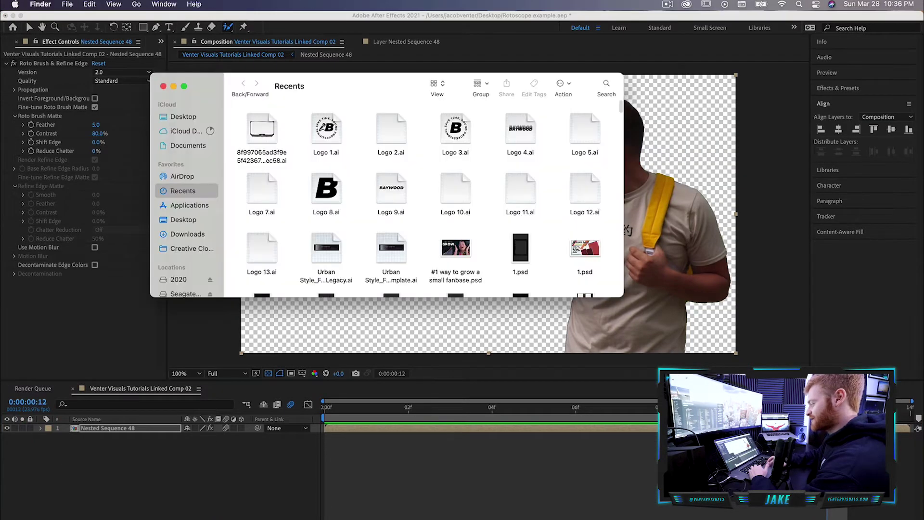
click(182, 219)
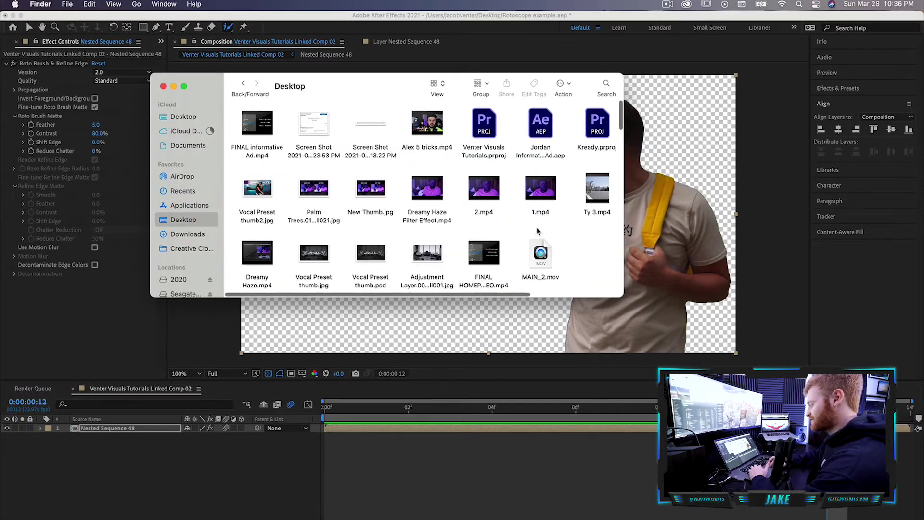
right_click(576, 229)
mouse_move(607, 302)
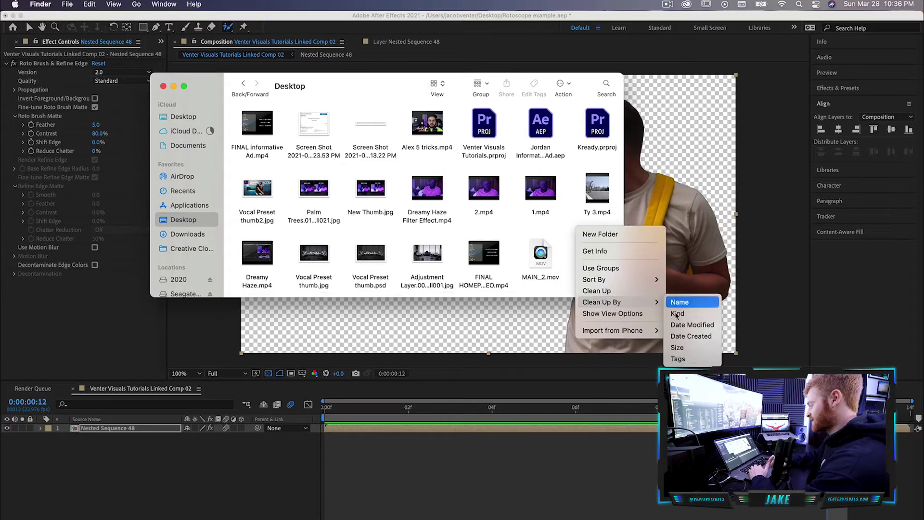
click(685, 338)
scroll(299, 155, up, 2)
Step: Add Rotoscope x Saber.mov to the After Effects timeline above Nested Sequence 48 and preview it from the first frame
click(258, 134)
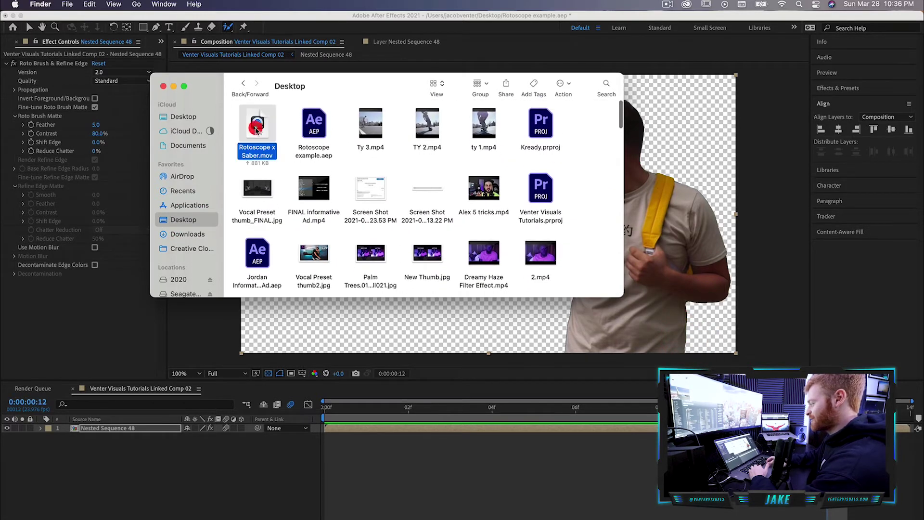
drag(261, 125, 369, 408)
click(326, 408)
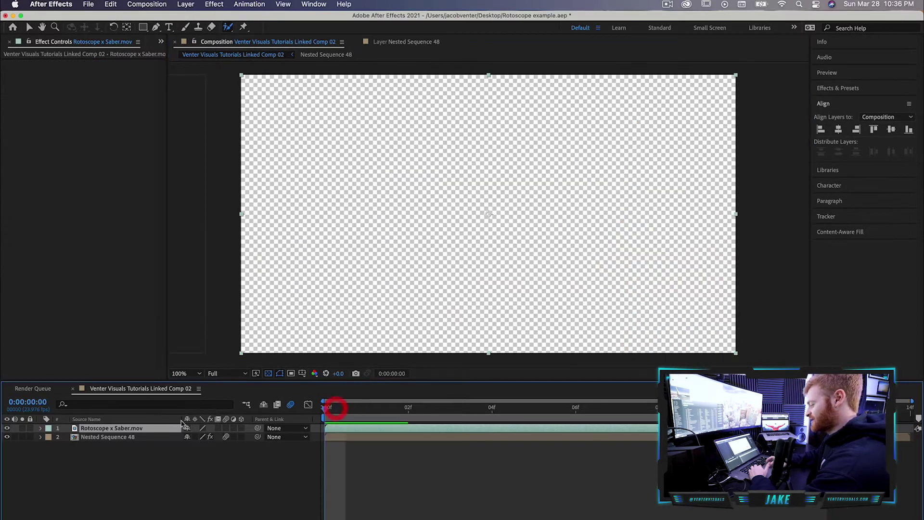
key(space)
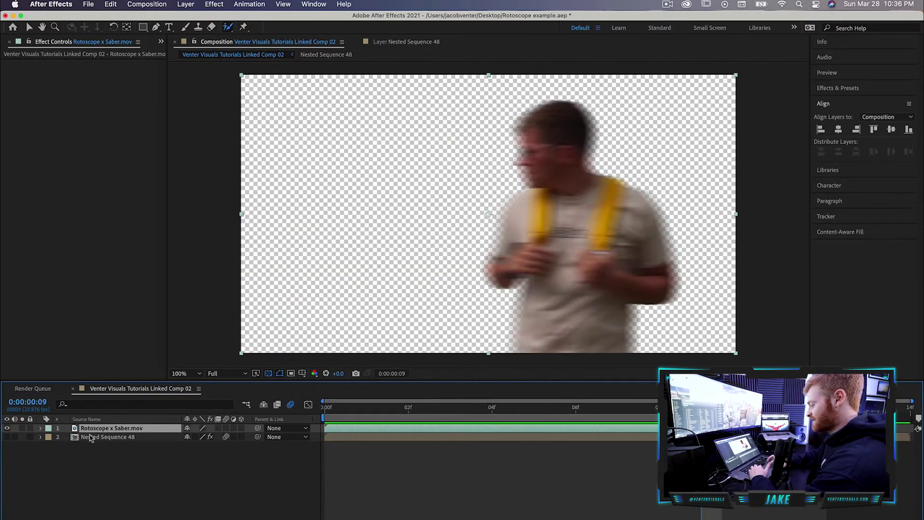
key(space)
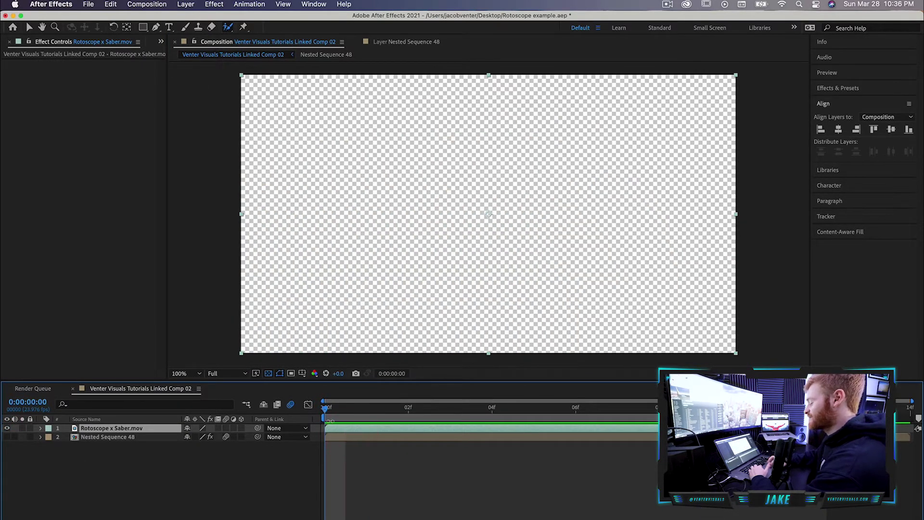
Step: Auto-trace the Rotoscope x Saber.mov layer's alpha over the work area onto a new layer, preview it, and place the traced layer beneath the footage
click(186, 4)
click(199, 347)
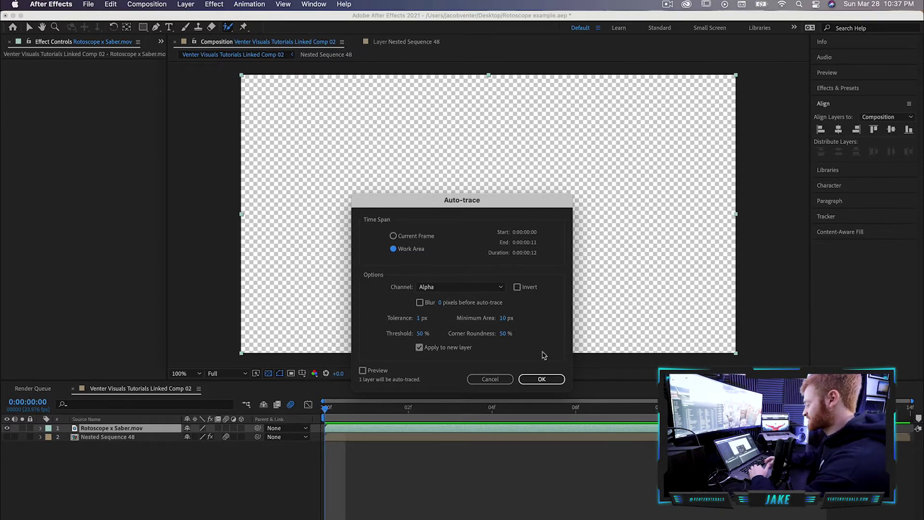
click(542, 379)
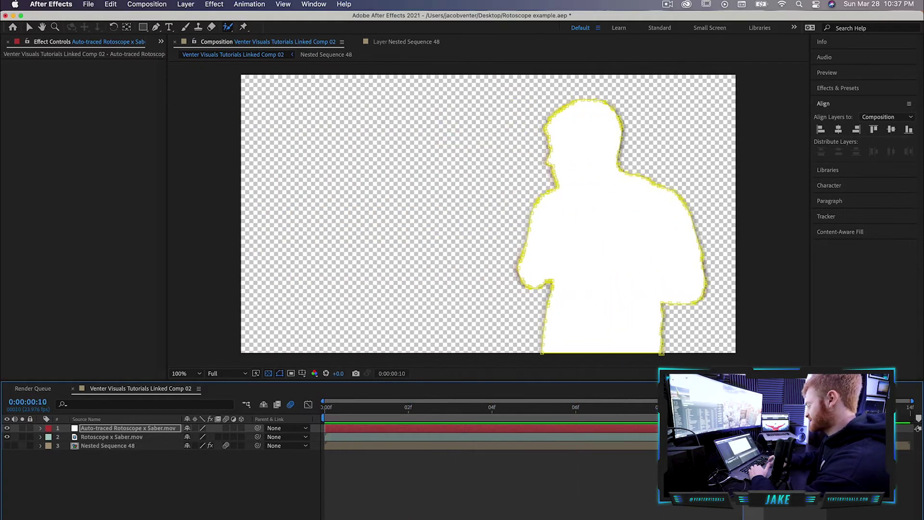
key(space)
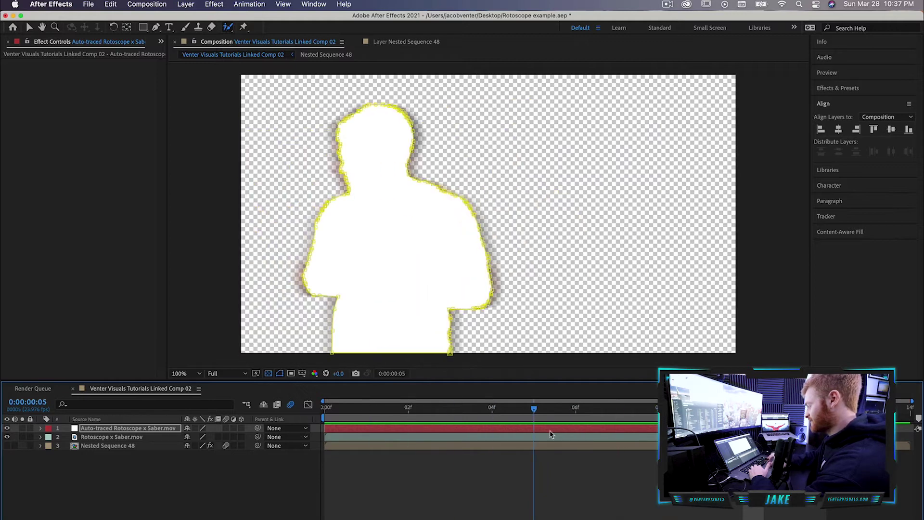
drag(118, 430, 103, 438)
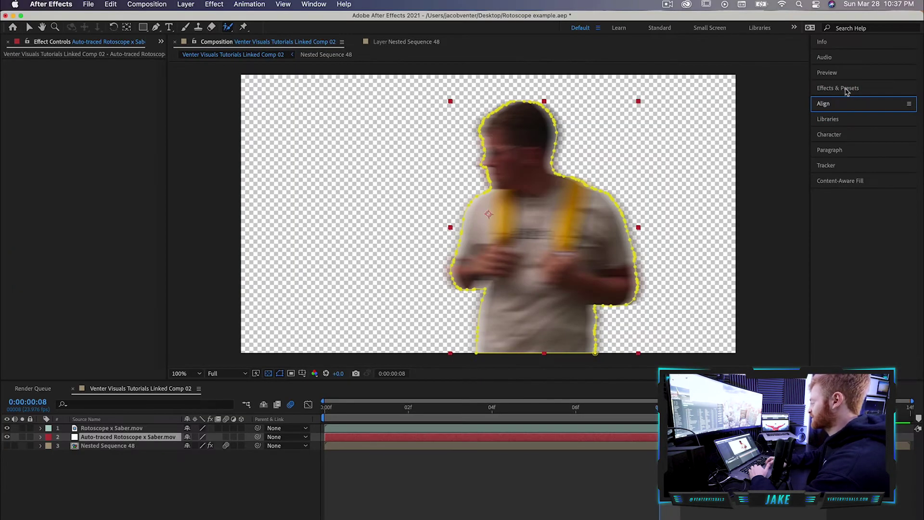
Step: Apply Video Copilot's Saber effect to the auto-traced layer and choose the Energy preset
click(844, 88)
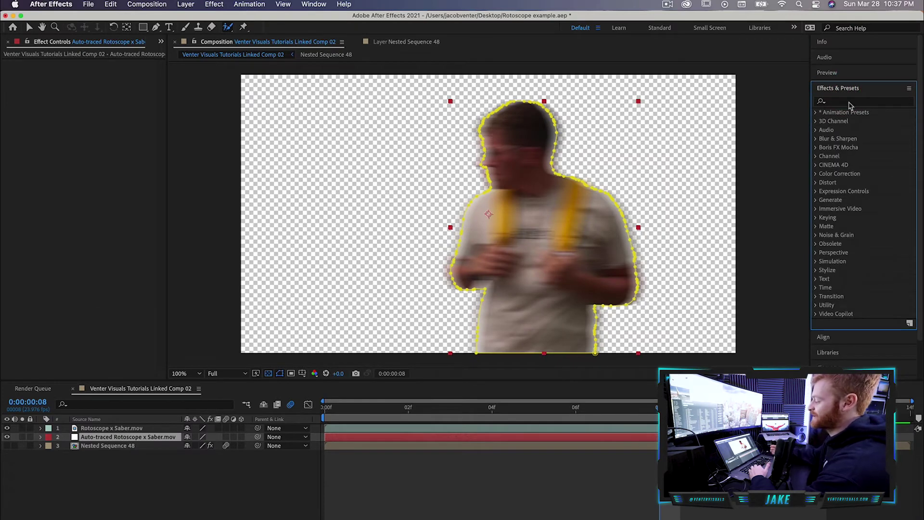
click(815, 315)
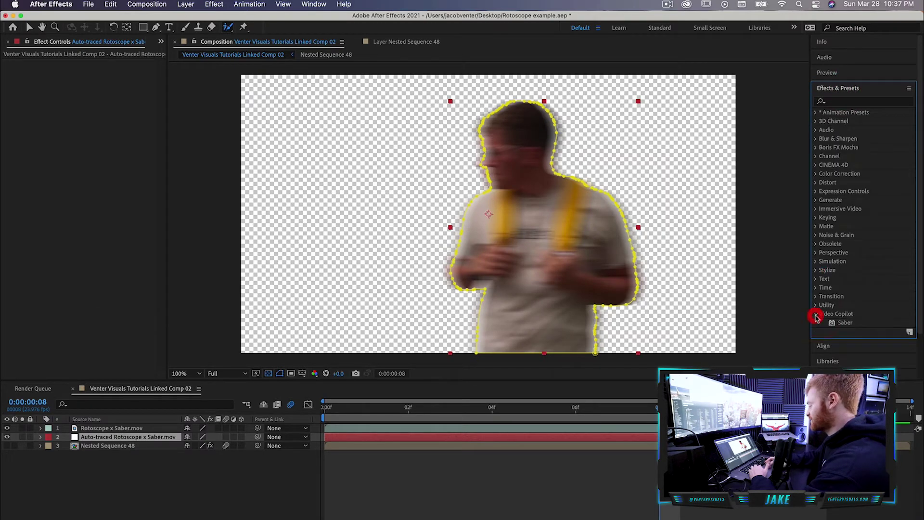
click(845, 323)
drag(850, 325, 109, 439)
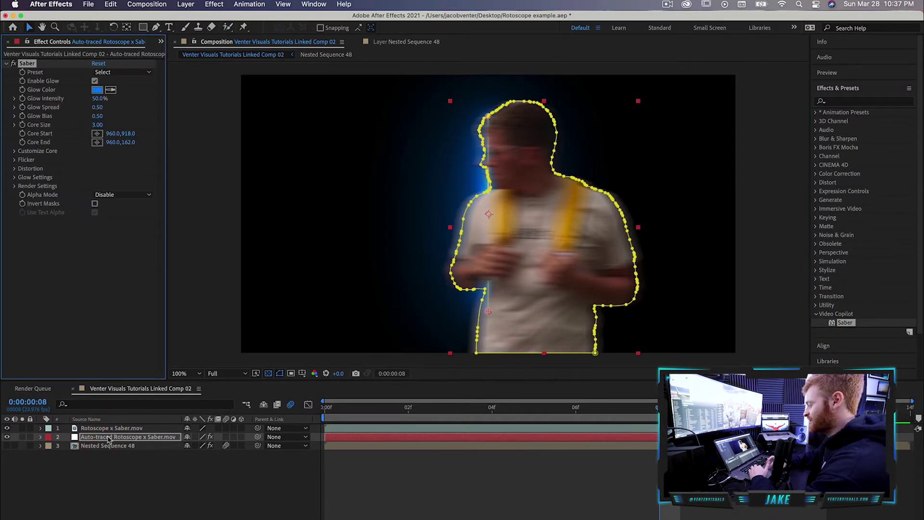
click(120, 74)
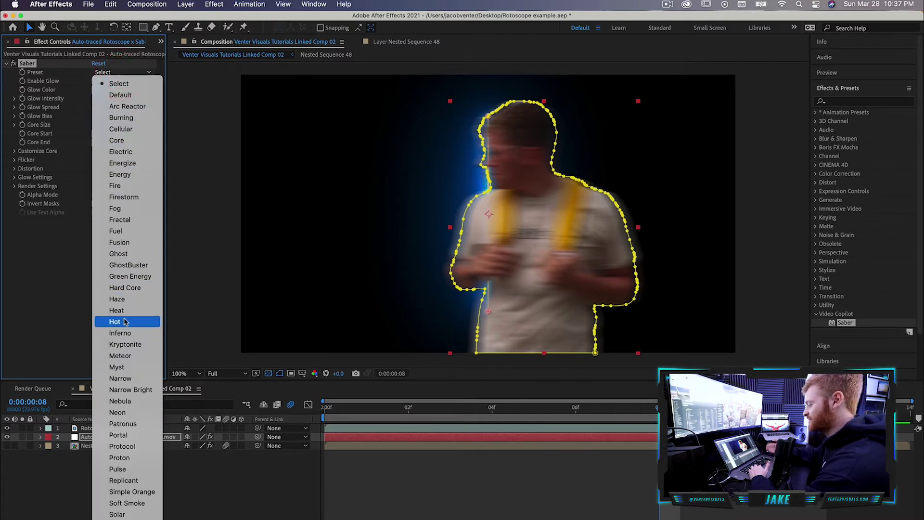
click(142, 174)
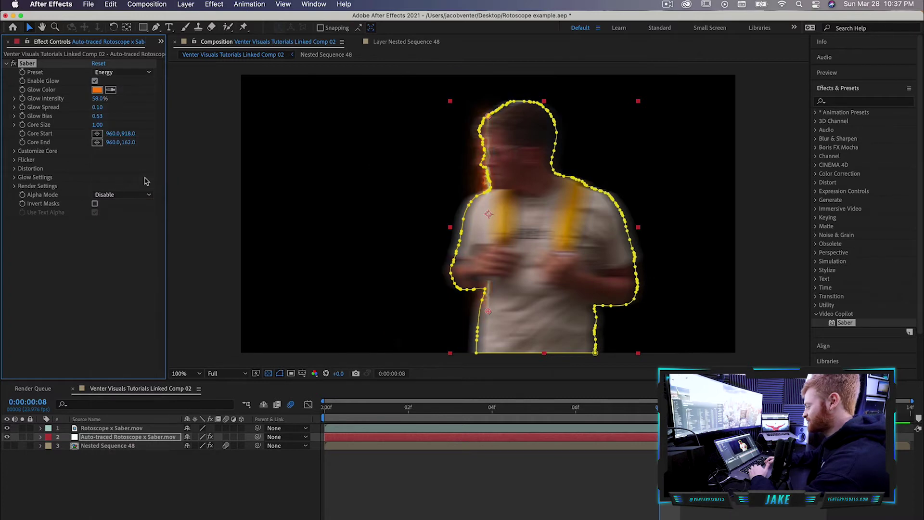
Step: Set Saber's core type to Layer Masks
click(15, 151)
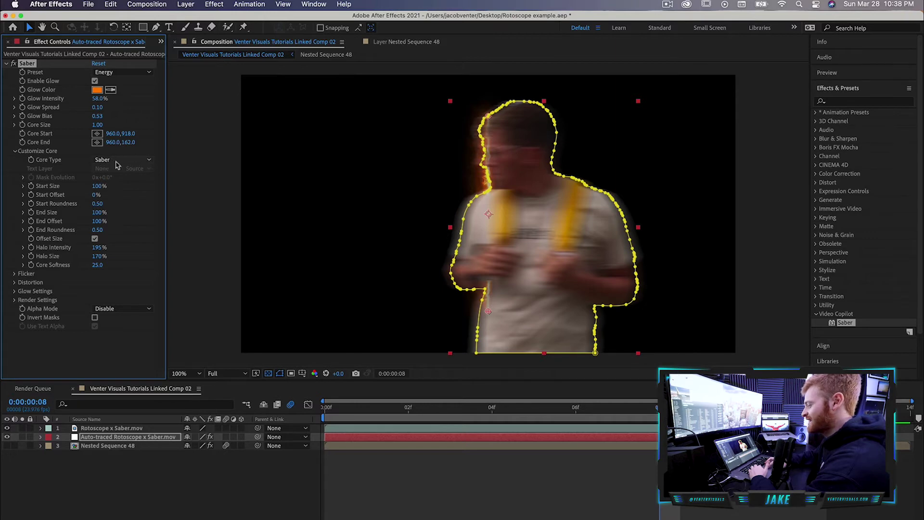
click(116, 164)
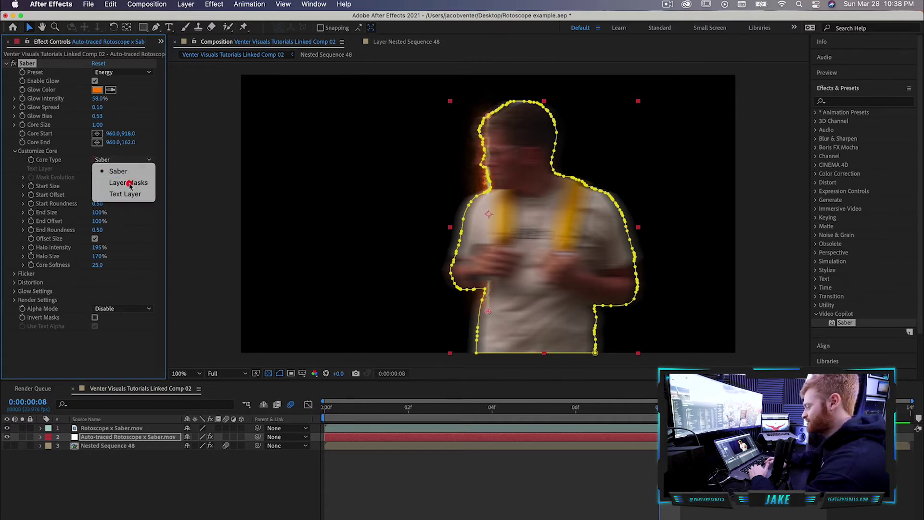
click(128, 182)
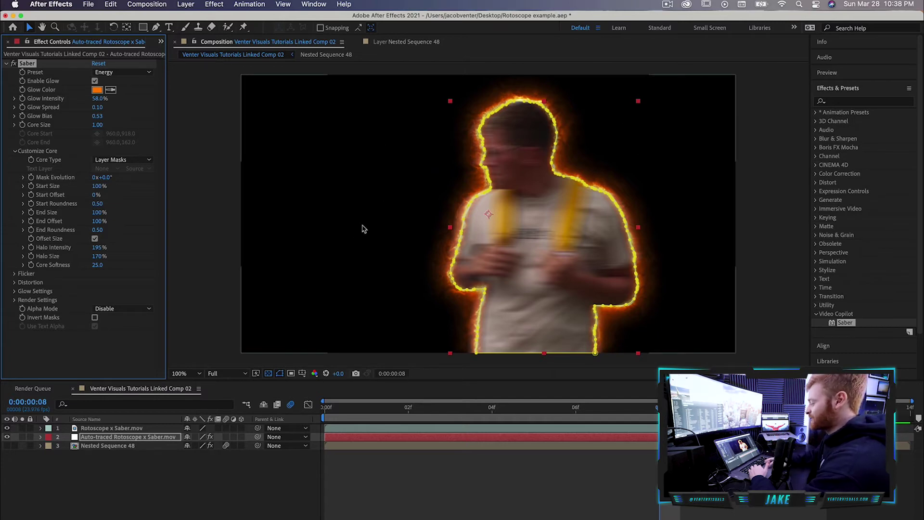
Step: Set Saber's composite setting to Transparent in the render settings and preview the glowing outline on the moving cutout
click(15, 300)
scroll(14, 303, down, 2)
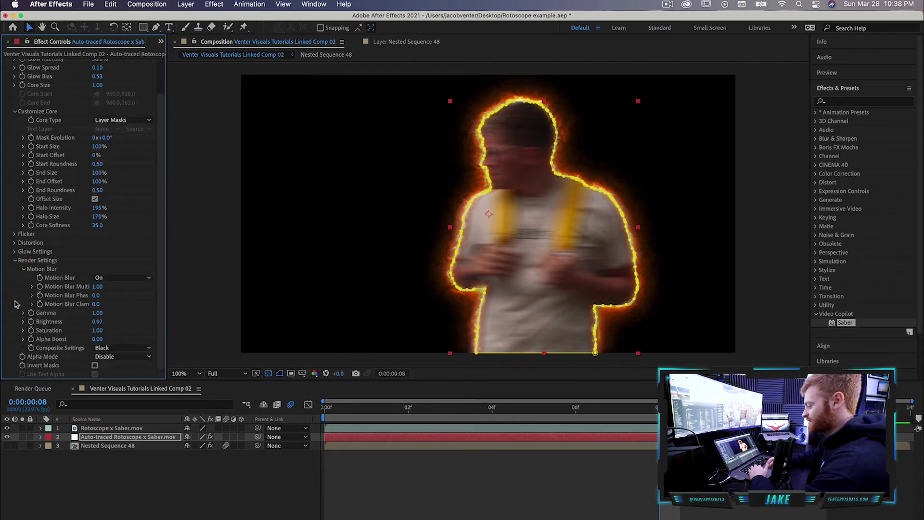
click(123, 348)
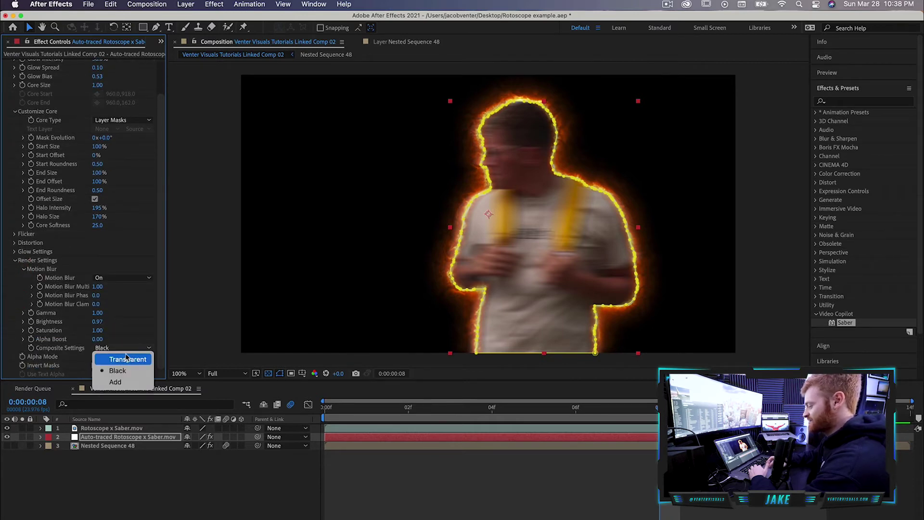
click(129, 364)
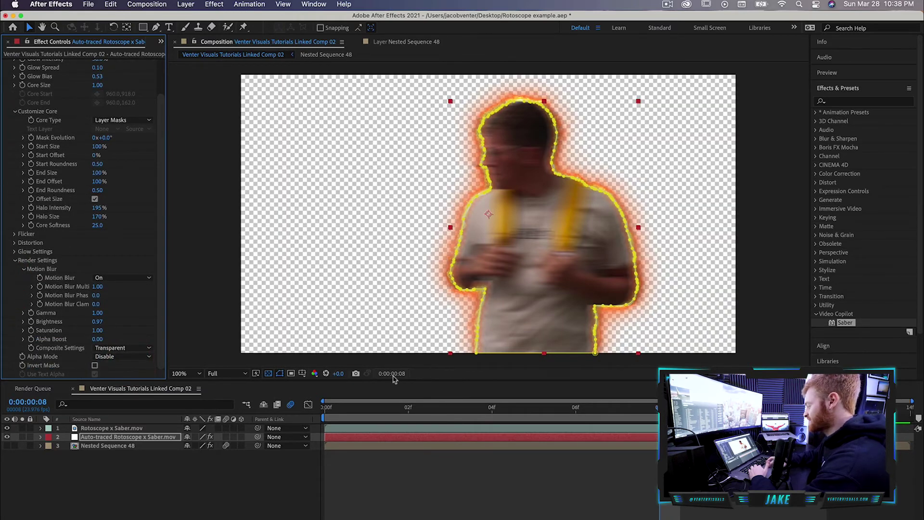
click(561, 497)
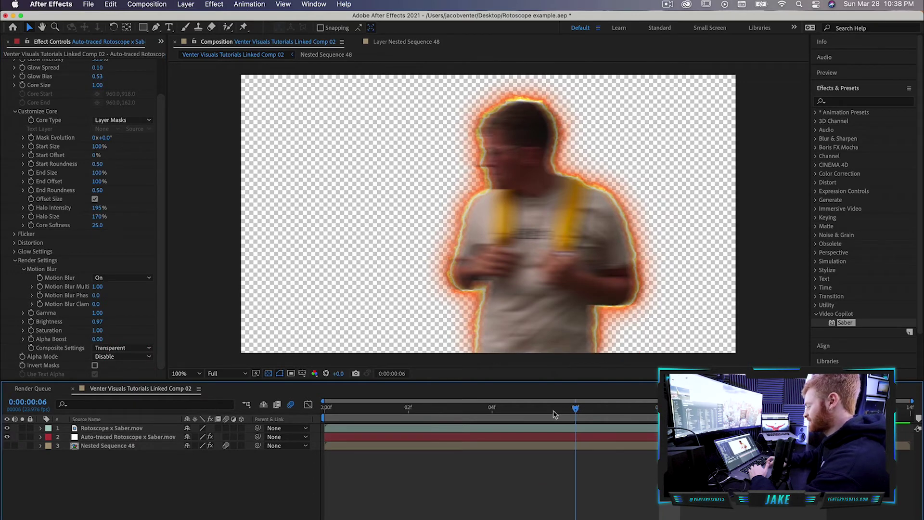
key(space)
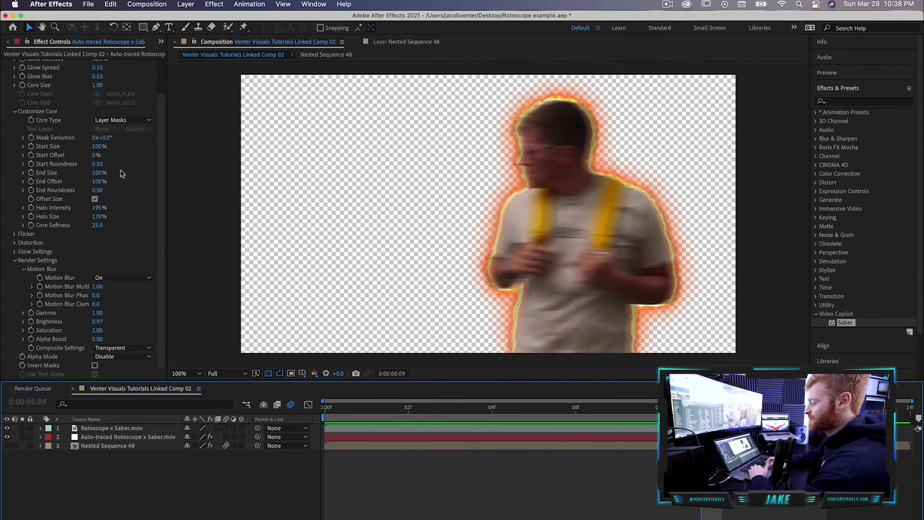
Step: Set Saber's glow intensity to 65% and its glow color to blue 0118FF
scroll(72, 217, up, 3)
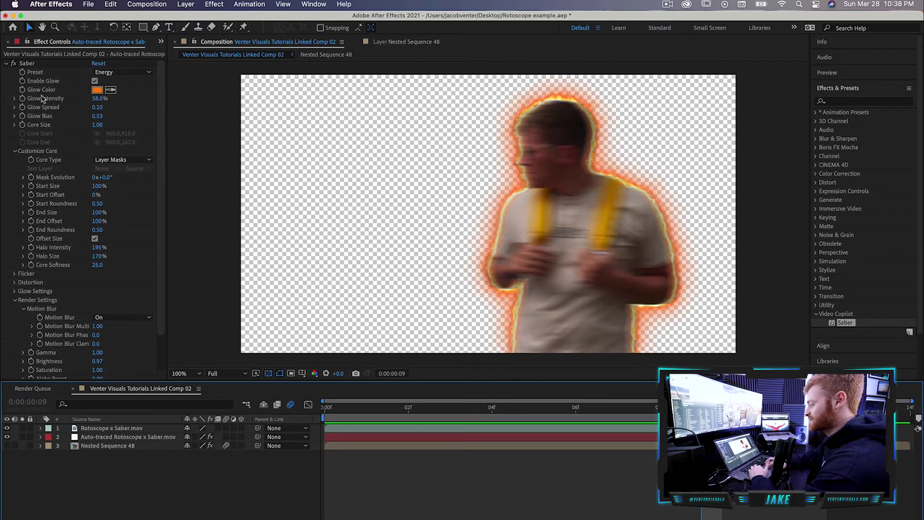
drag(100, 98, 108, 99)
click(97, 89)
drag(481, 289, 480, 282)
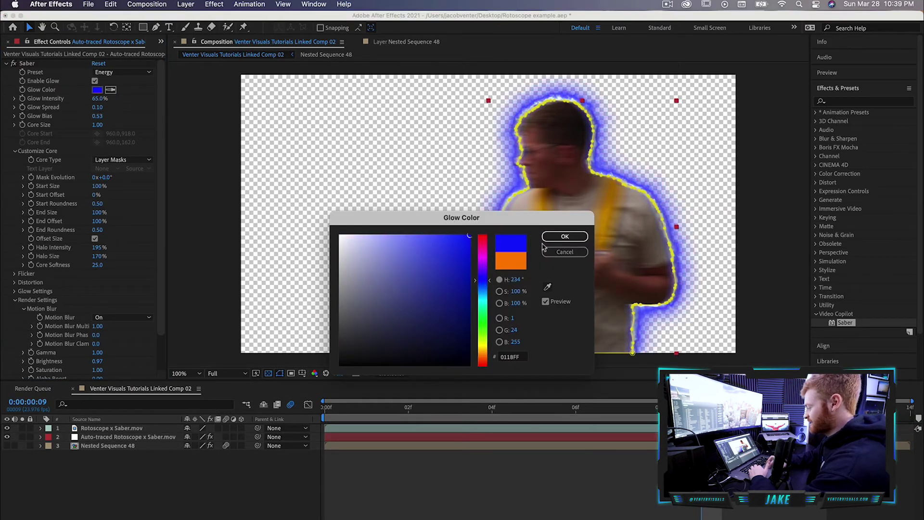
click(564, 236)
Step: Render the composition through the Render Queue as Lossless with Alpha, saved to the Desktop as Roto x Saber _ final.mov
click(147, 5)
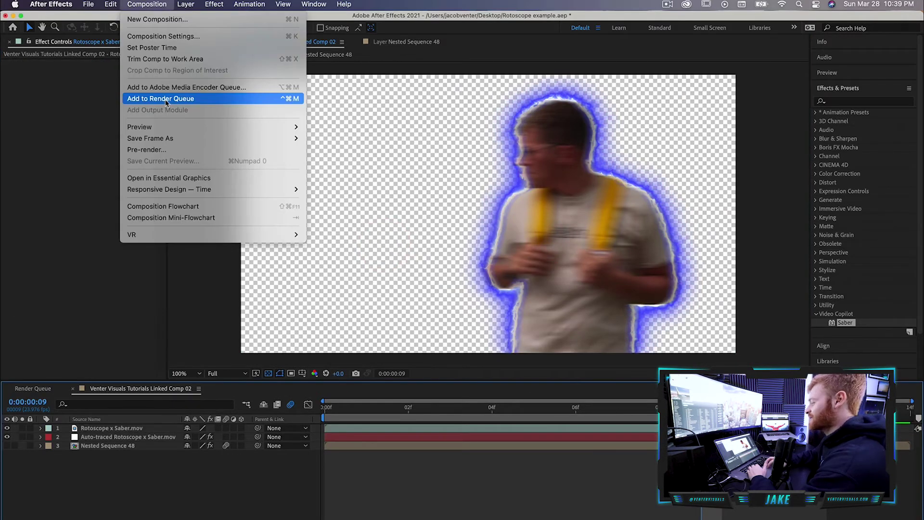
click(166, 99)
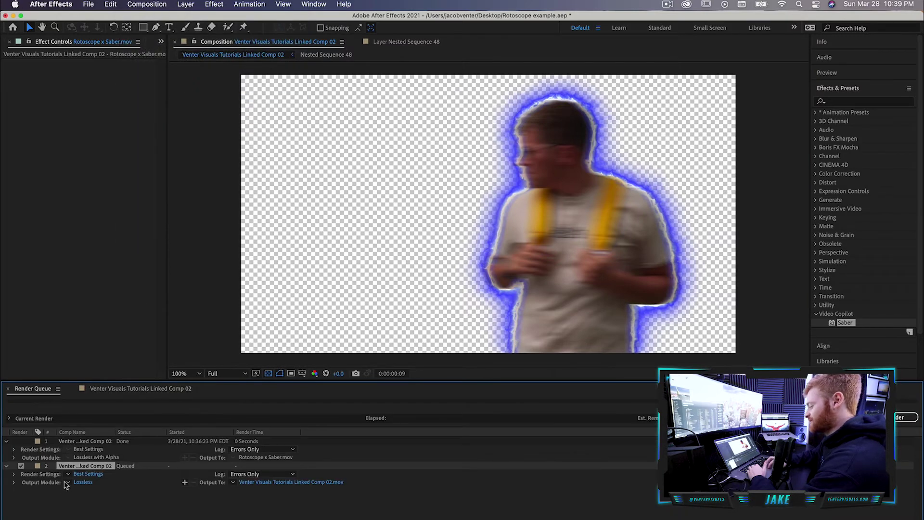
click(67, 482)
click(84, 468)
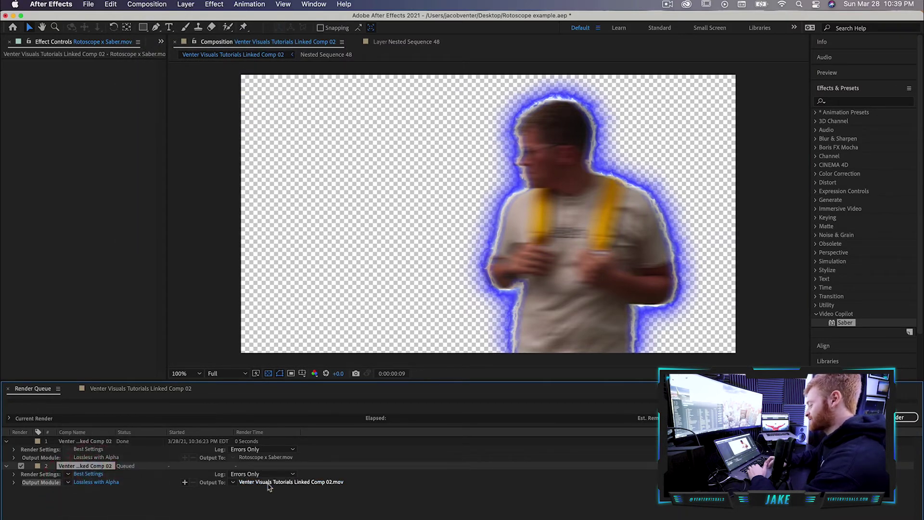
click(268, 482)
click(496, 126)
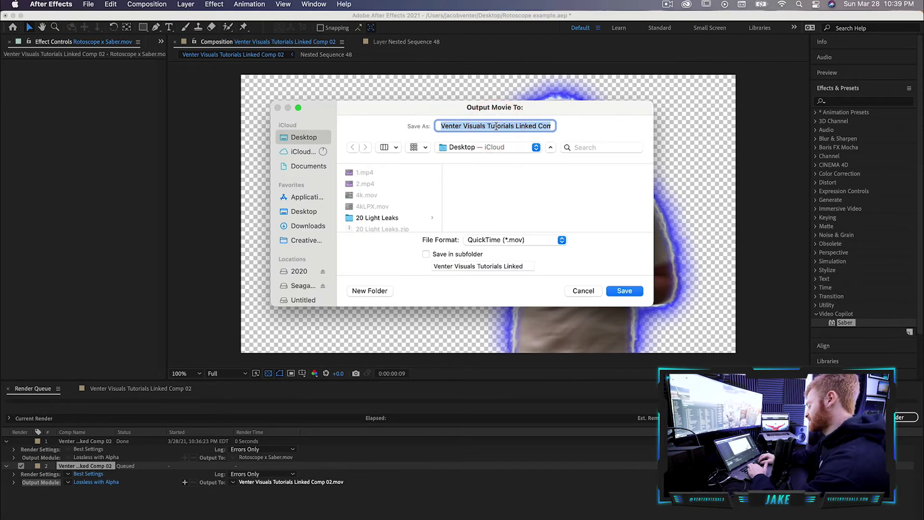
text(Roto)
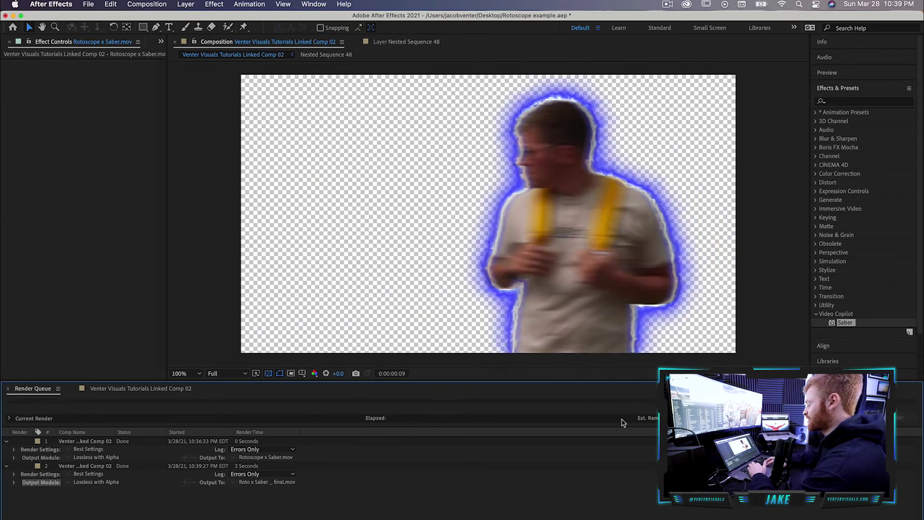
Step: Switch to Premiere Pro and delete the offline linked clip on track V3 around 00:00:20:02
key(super+Tab)
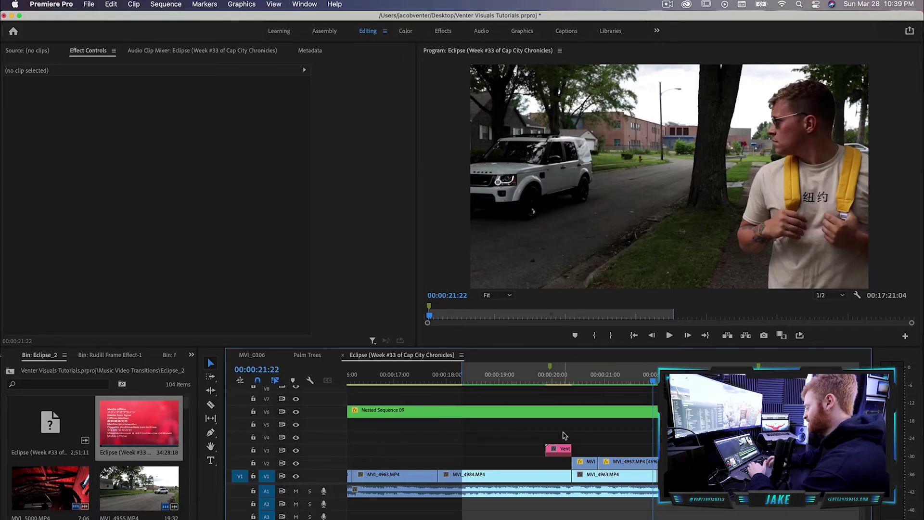
click(557, 379)
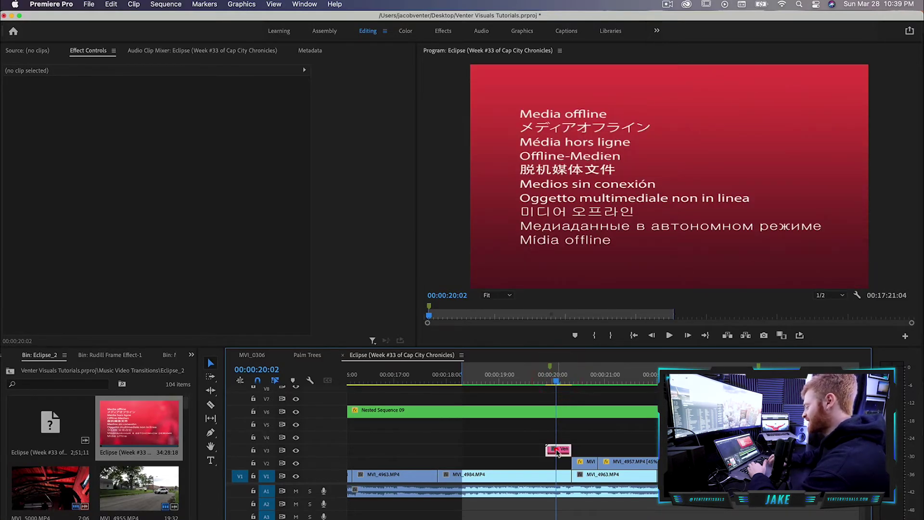
click(556, 451)
key(Delete)
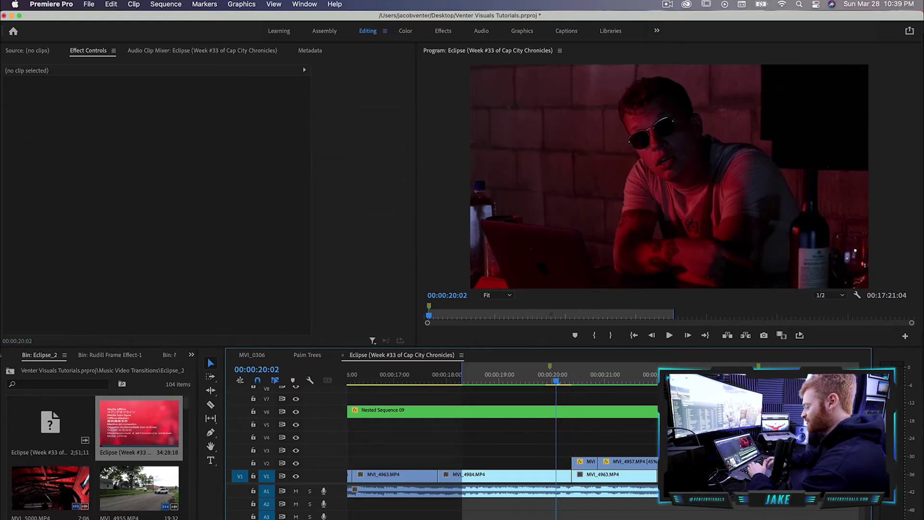
Step: Clean up Finder's Desktop files by Date Created and add Roto x Saber _ final.mov to track V3 above the end of the red-lit shot
key(super+Tab)
click(284, 165)
right_click(284, 166)
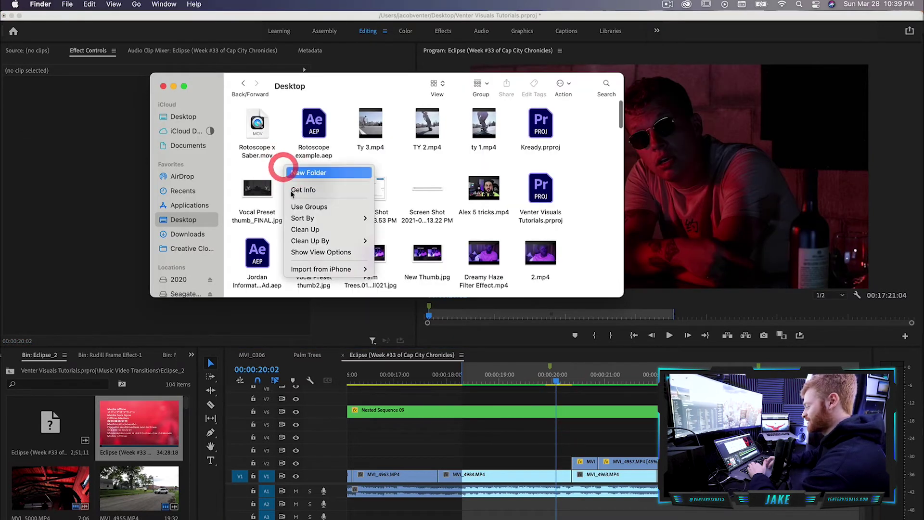
mouse_move(337, 240)
click(403, 275)
drag(256, 126, 549, 447)
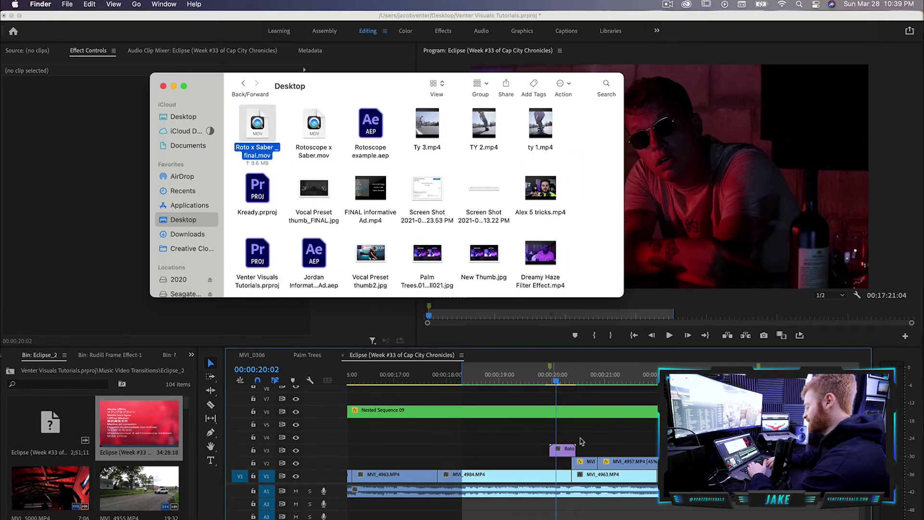
click(581, 441)
Step: Play the sequence from the red-lit shot around 00:00:19:10 to review the glowing cutout transition
key(=)
key(=)
key(=)
drag(480, 378, 377, 380)
click(412, 454)
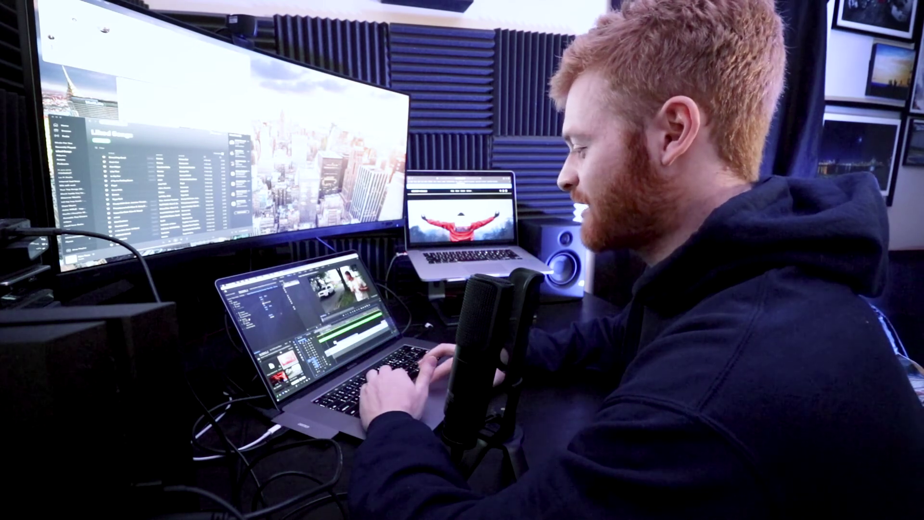
key(Left)
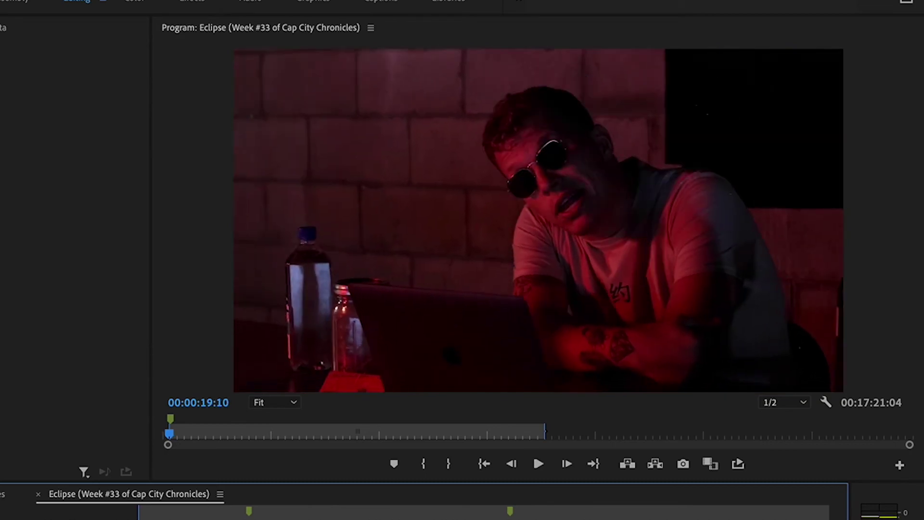
key(space)
key(space)
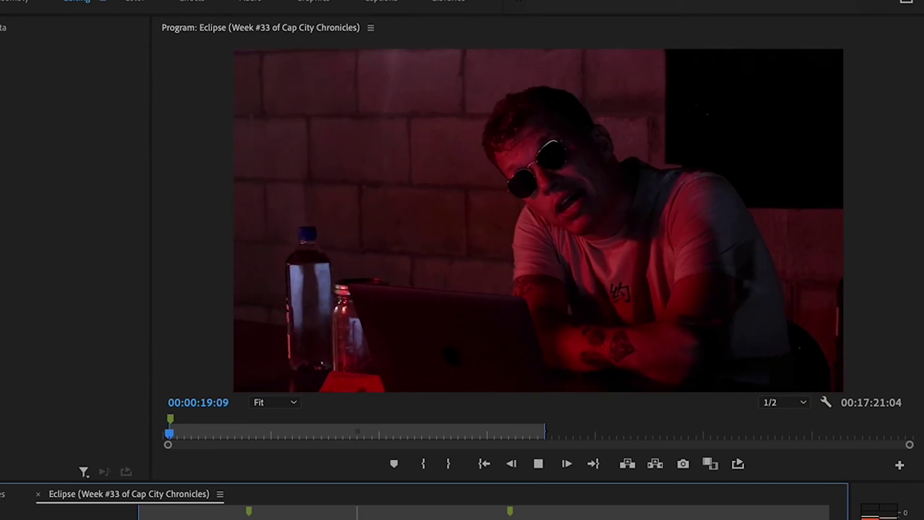